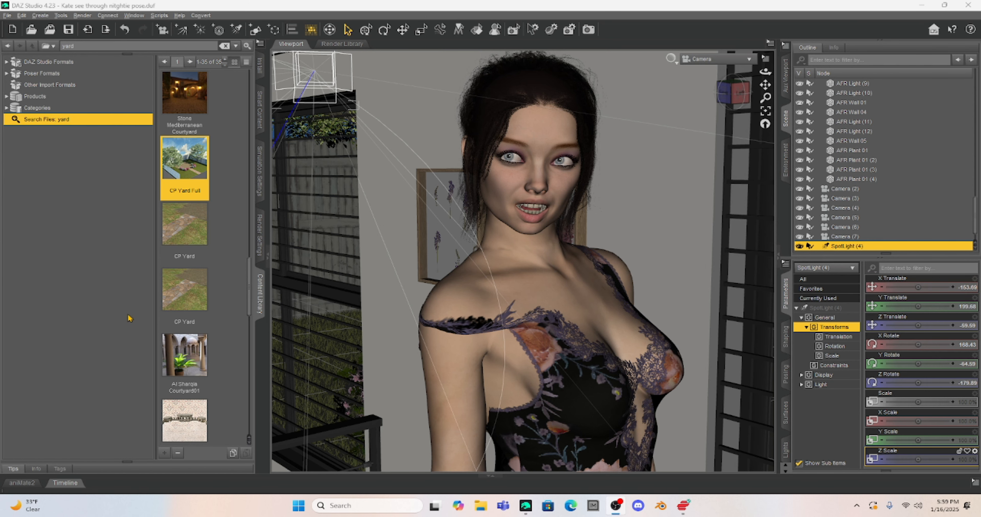
- Collapse the side panes around the viewport and render the scene from the current camera
{"action": "left_click", "coordinate": [266, 256]}
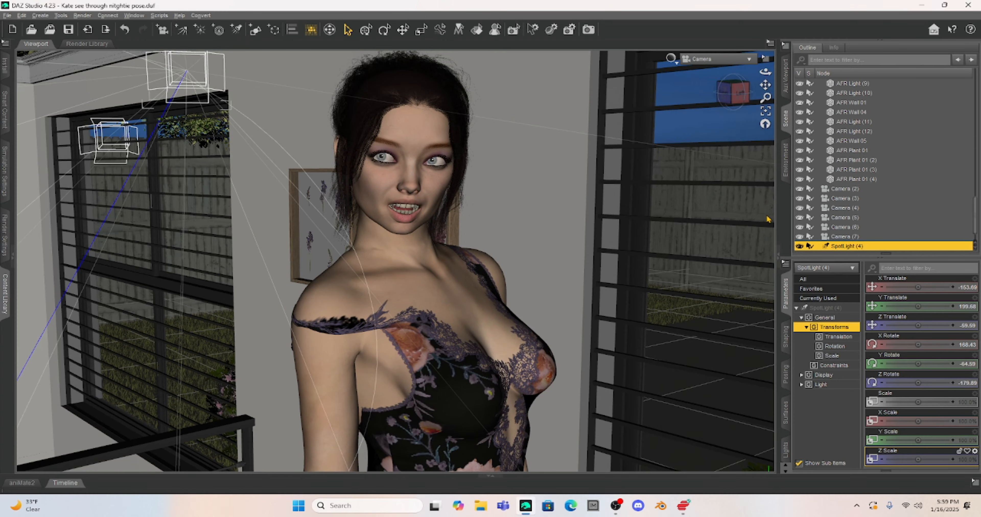
{"action": "left_click", "coordinate": [779, 257]}
{"action": "left_click", "coordinate": [82, 15]}
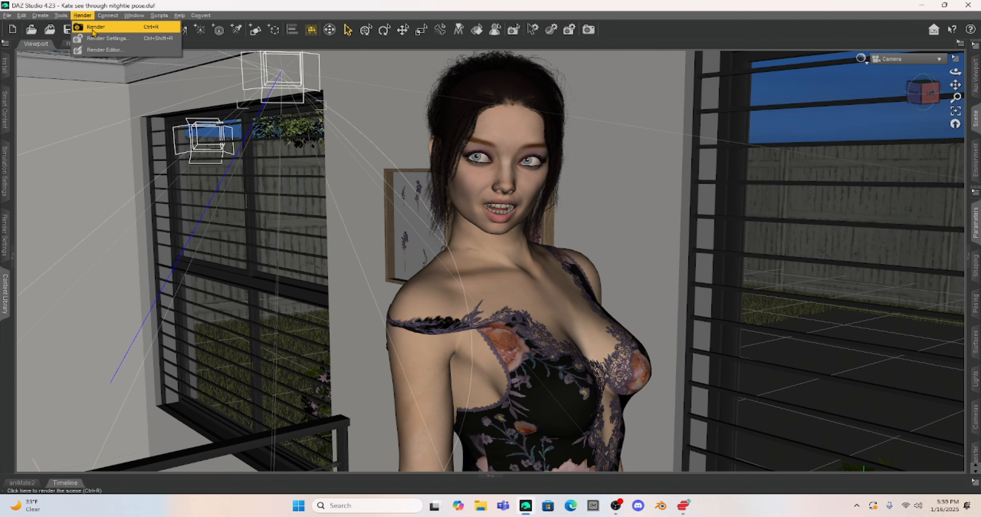
{"action": "left_click", "coordinate": [93, 29]}
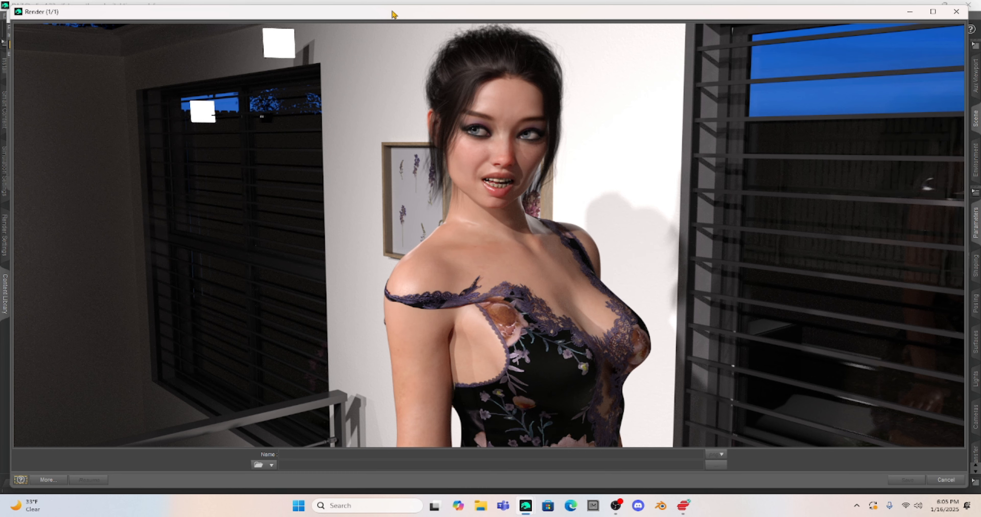
{"action": "double_click", "coordinate": [393, 15]}
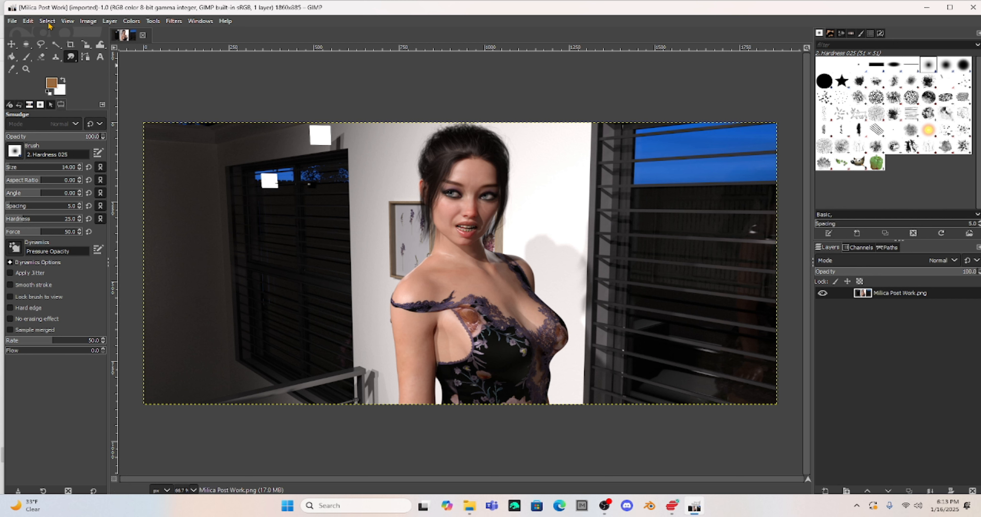
- At 400% zoom, copy a Free Select patch of window beside the smaller white light square and anchor it over the square's right part
{"action": "left_click", "coordinate": [67, 22]}
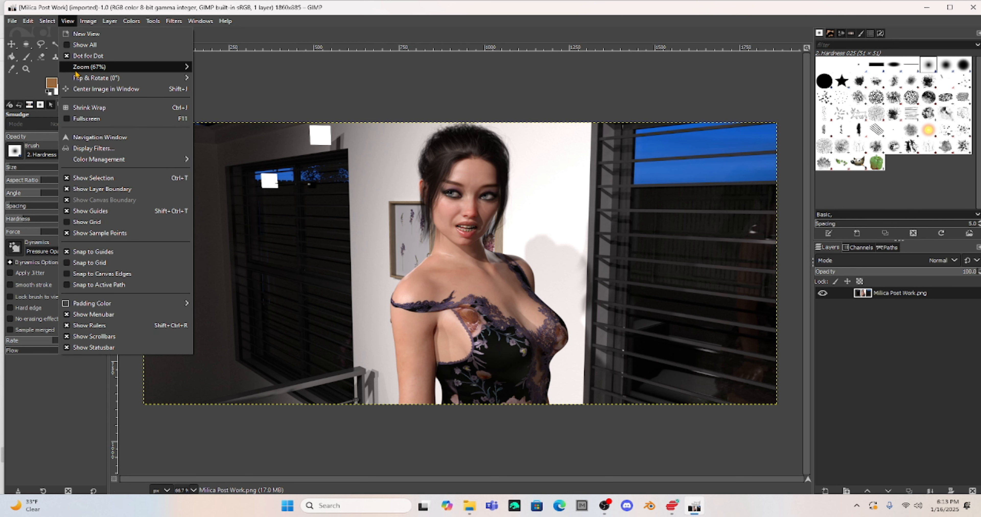
{"action": "mouse_move", "coordinate": [84, 68]}
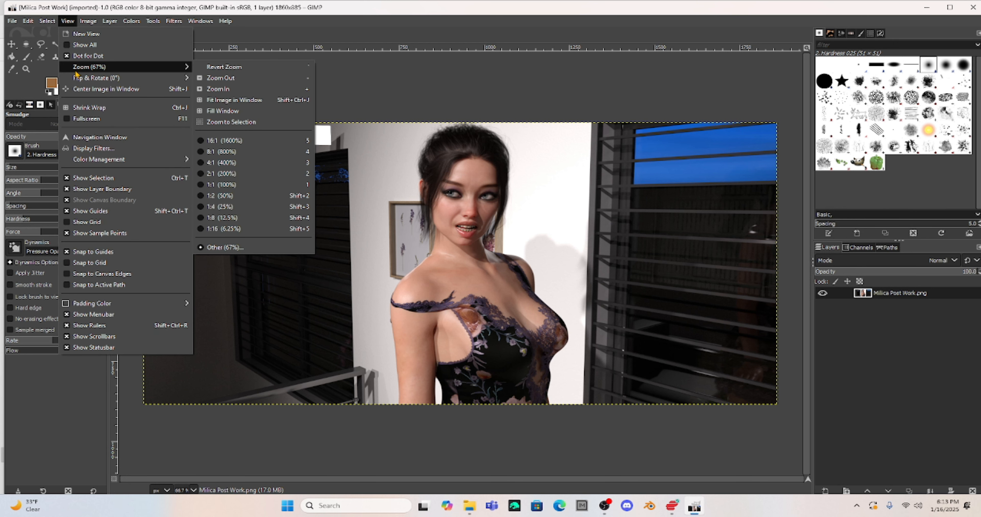
{"action": "left_click", "coordinate": [262, 167]}
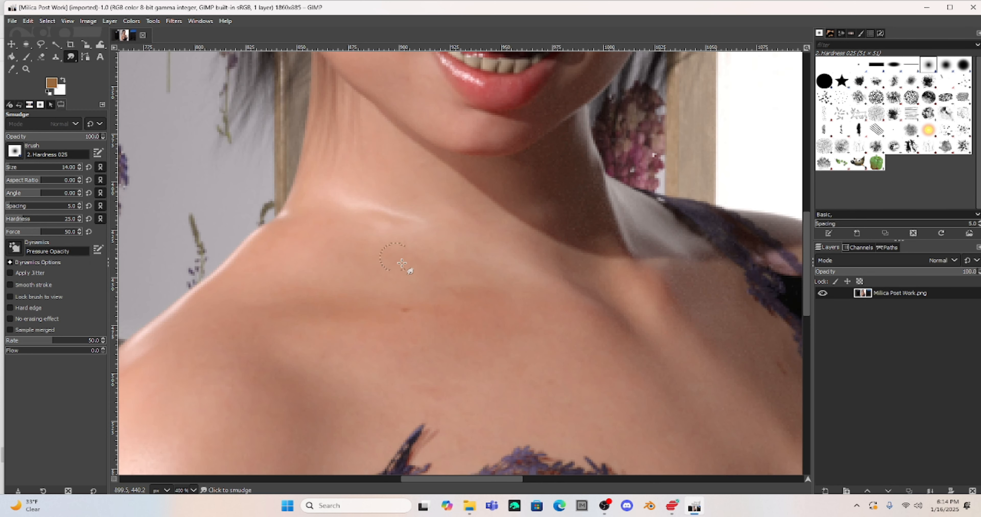
{"action": "left_click_drag", "start_coordinate": [447, 482], "coordinate": [249, 483]}
{"action": "scroll", "coordinate": [389, 304], "scroll_direction": "up", "scroll_amount": 10}
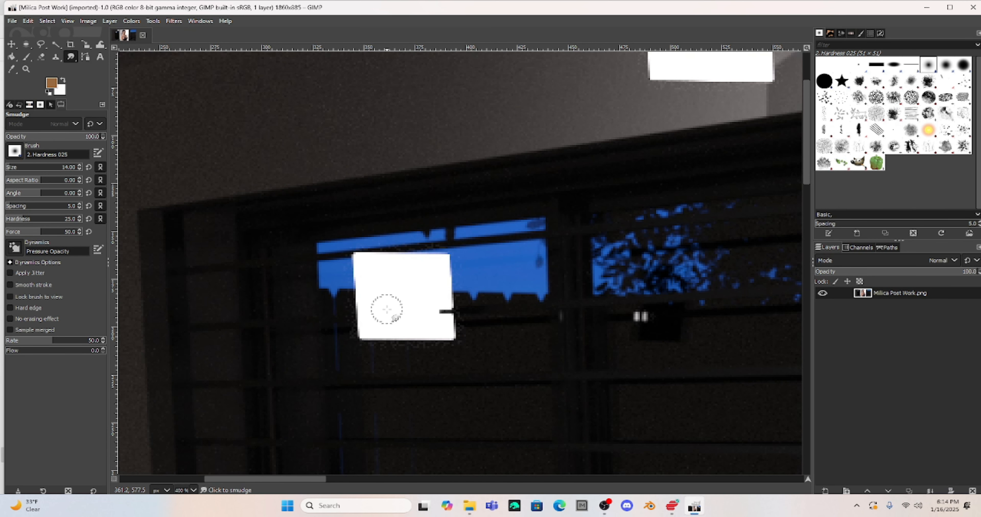
{"action": "scroll", "coordinate": [387, 309], "scroll_direction": "down", "scroll_amount": 5}
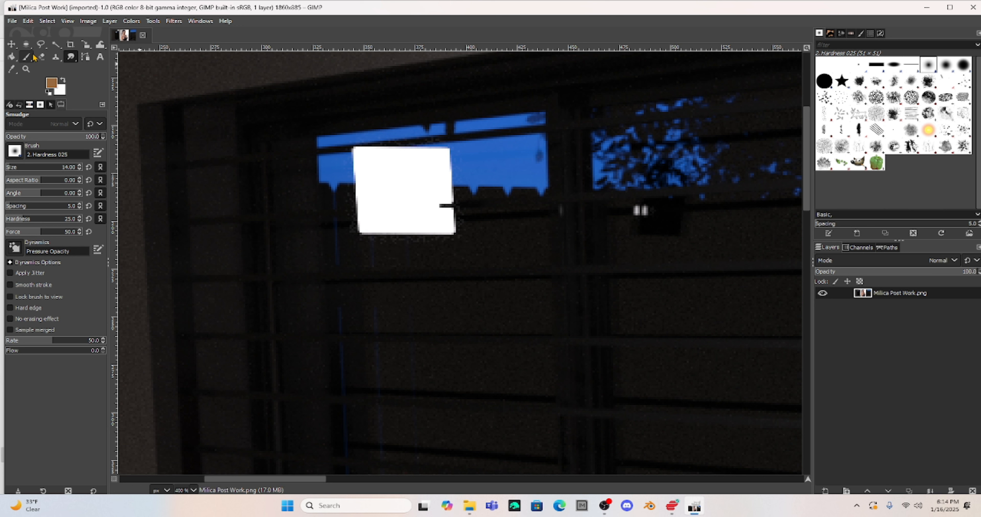
{"action": "left_click", "coordinate": [41, 44]}
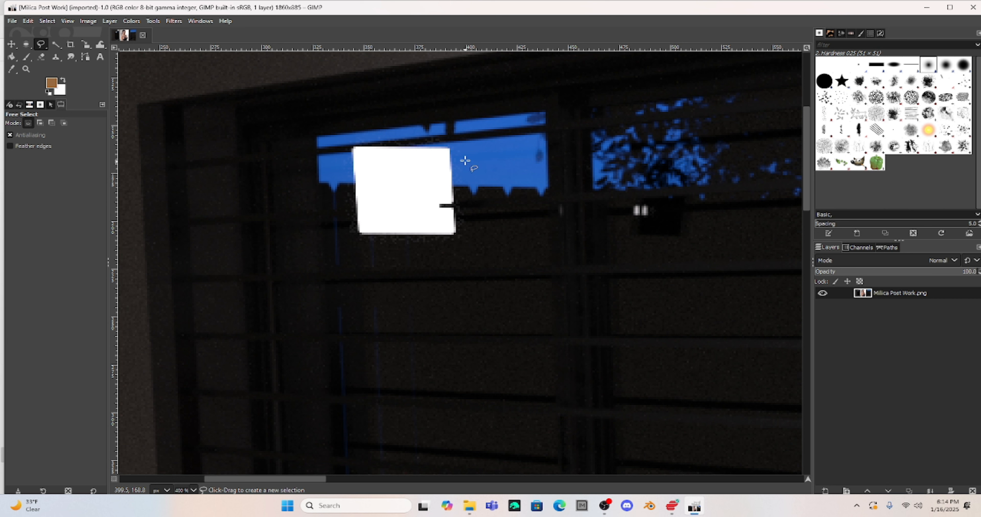
{"action": "left_click", "coordinate": [465, 230]}
{"action": "left_click", "coordinate": [532, 228]}
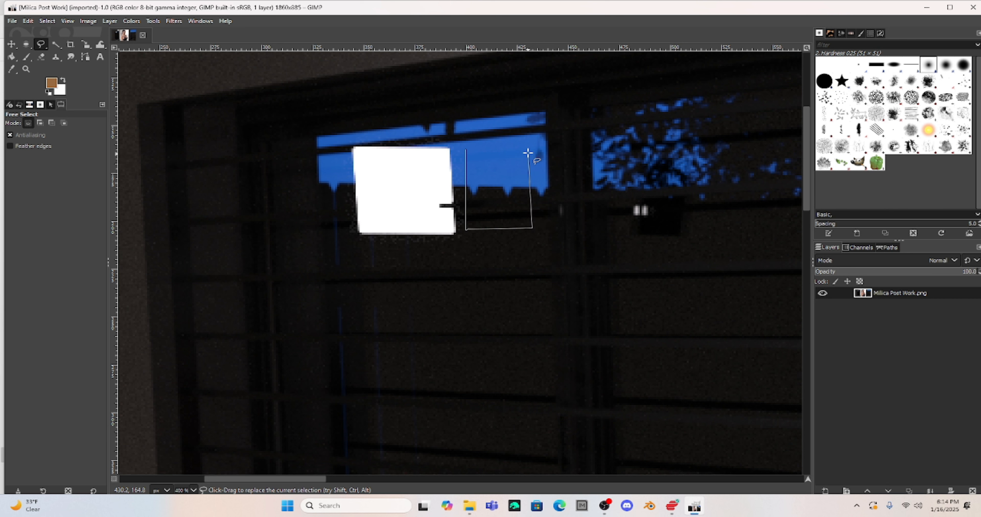
{"action": "left_click", "coordinate": [466, 150]}
{"action": "key", "text": "Return"}
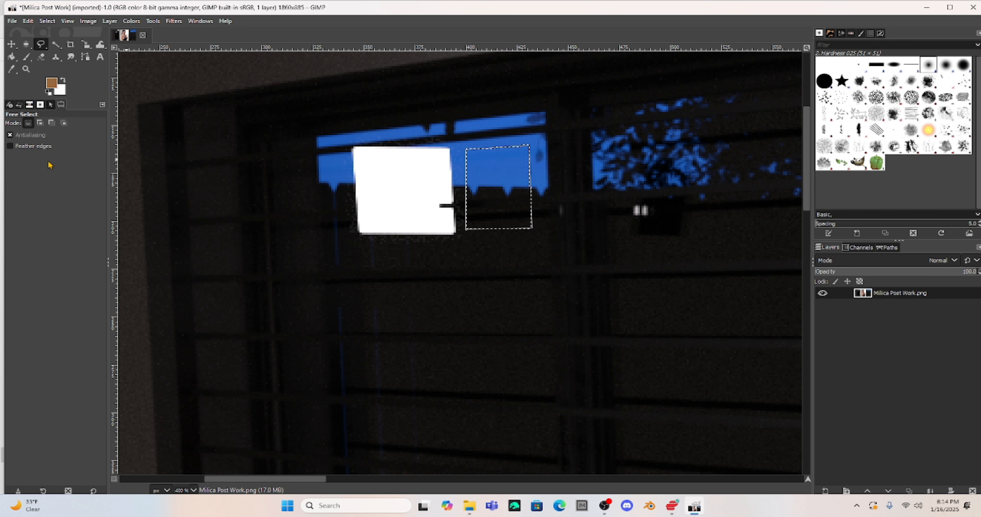
{"action": "key", "text": "ctrl+c"}
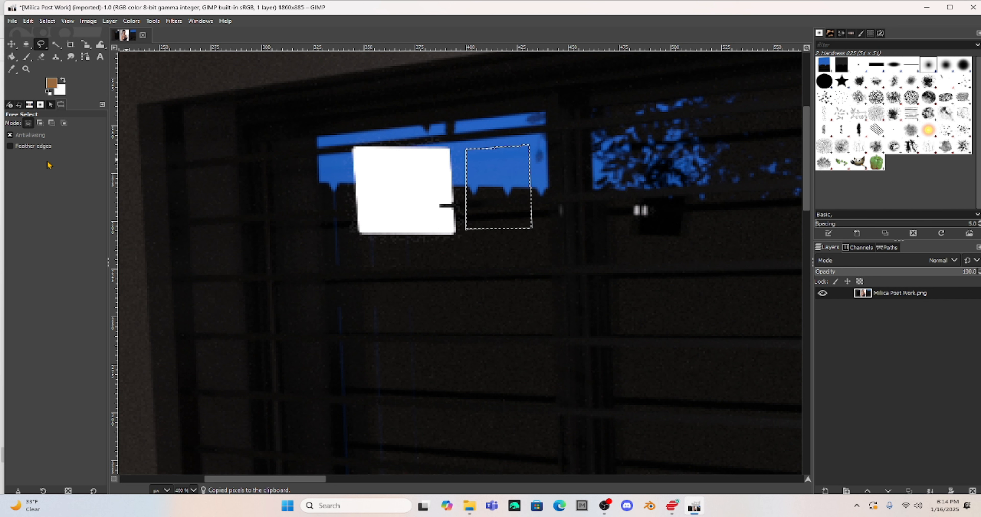
{"action": "key", "text": "ctrl+v"}
{"action": "left_click_drag", "start_coordinate": [499, 180], "coordinate": [433, 177]}
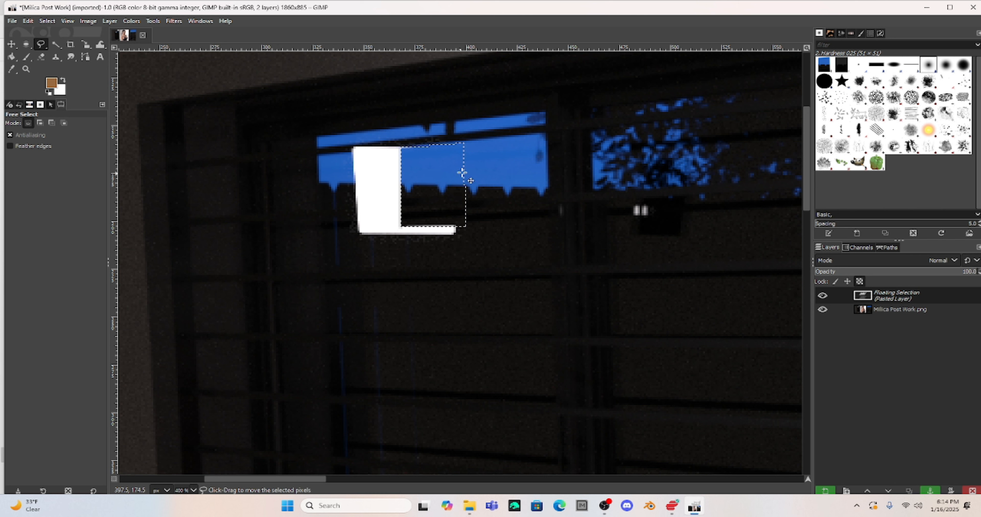
{"action": "left_click", "coordinate": [487, 166]}
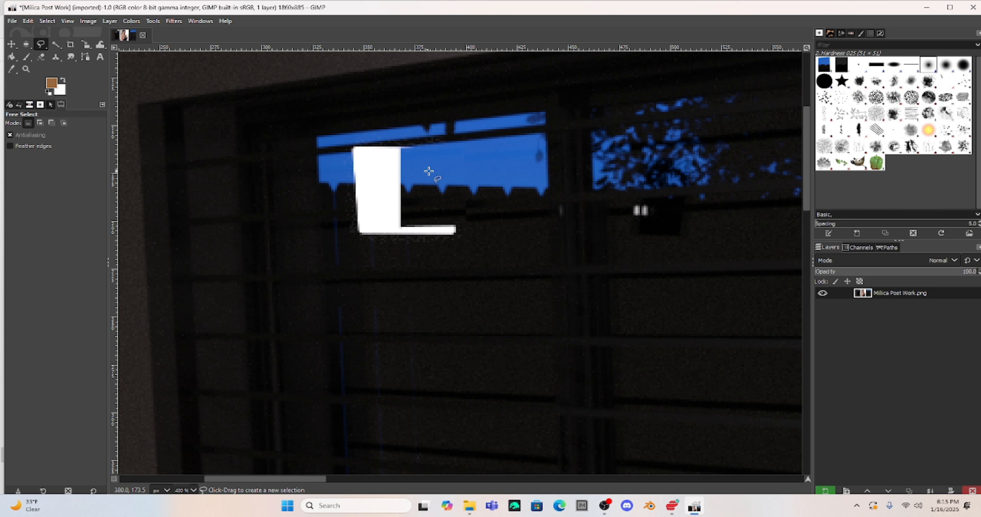
- Copy a patch of the repaired sky and blinds with Free Select and anchor it over the middle of the remaining white area
{"action": "left_click", "coordinate": [411, 161]}
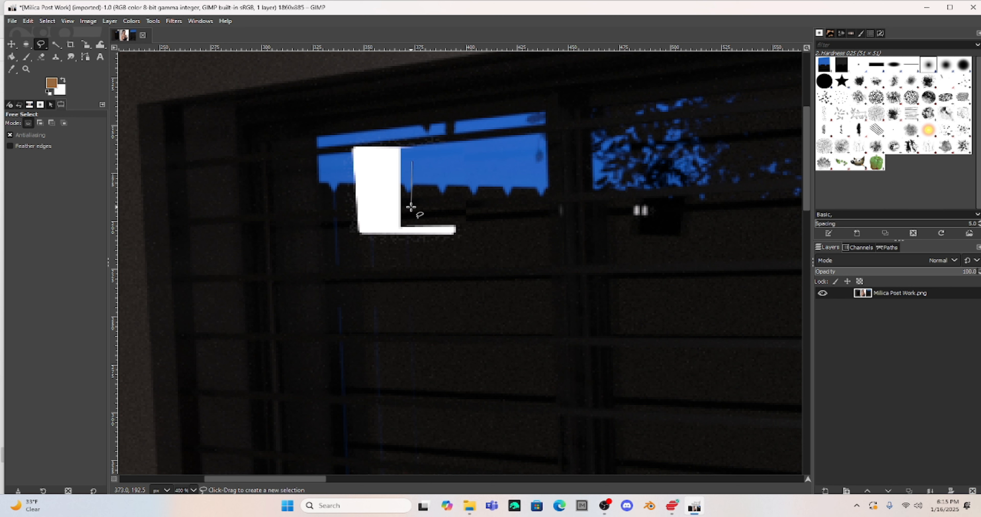
{"action": "left_click", "coordinate": [478, 218]}
{"action": "left_click", "coordinate": [477, 156]}
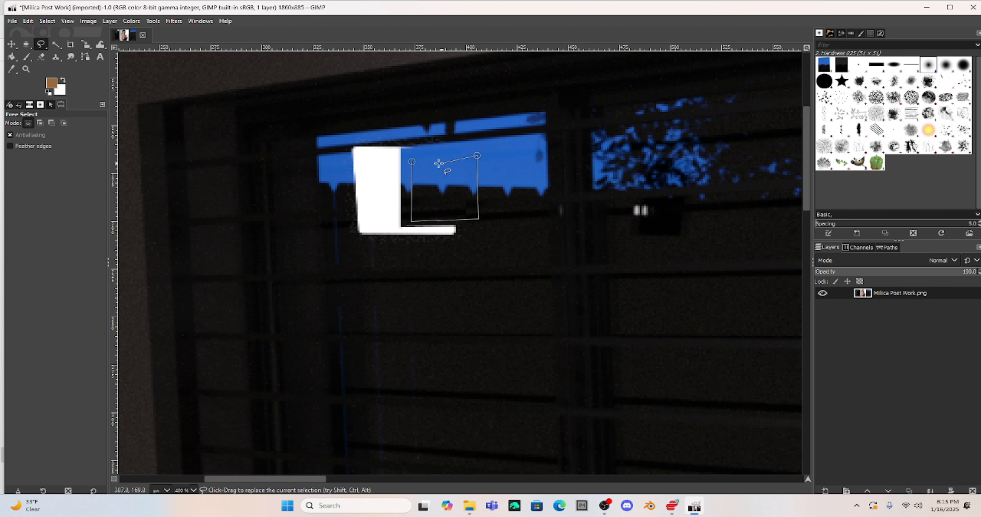
{"action": "left_click", "coordinate": [412, 161]}
{"action": "key", "text": "ctrl+c"}
{"action": "key", "text": "ctrl+v"}
{"action": "left_click_drag", "start_coordinate": [458, 193], "coordinate": [386, 183]}
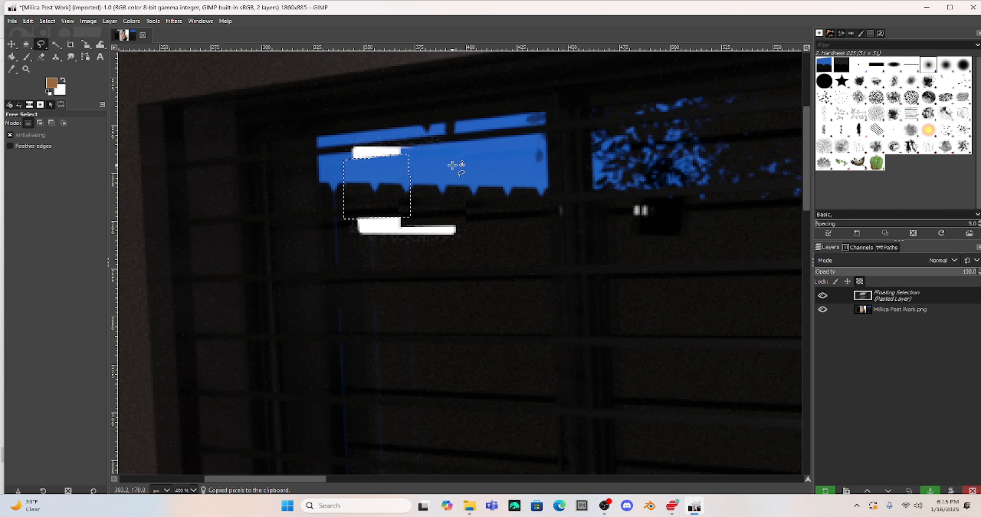
{"action": "key", "text": "ctrl+h"}
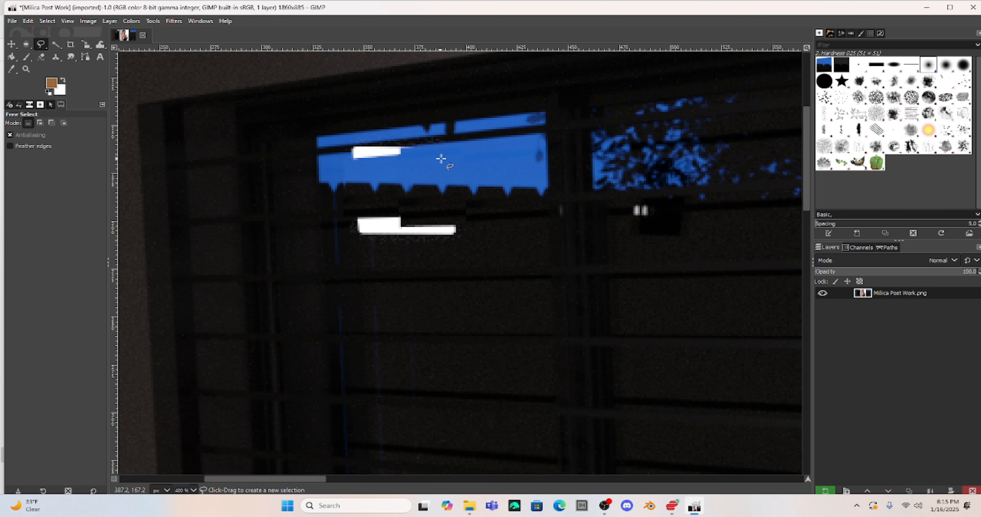
- Copy a strip of the upper blind slat and sky and anchor it over the white remnant along the square's top edge
{"action": "left_click", "coordinate": [467, 126]}
{"action": "left_click", "coordinate": [465, 148]}
{"action": "left_click", "coordinate": [528, 142]}
{"action": "left_click", "coordinate": [522, 119]}
{"action": "left_click", "coordinate": [468, 126]}
{"action": "key", "text": "ctrl+c"}
{"action": "key", "text": "ctrl+v"}
{"action": "left_click_drag", "start_coordinate": [499, 140], "coordinate": [377, 154]}
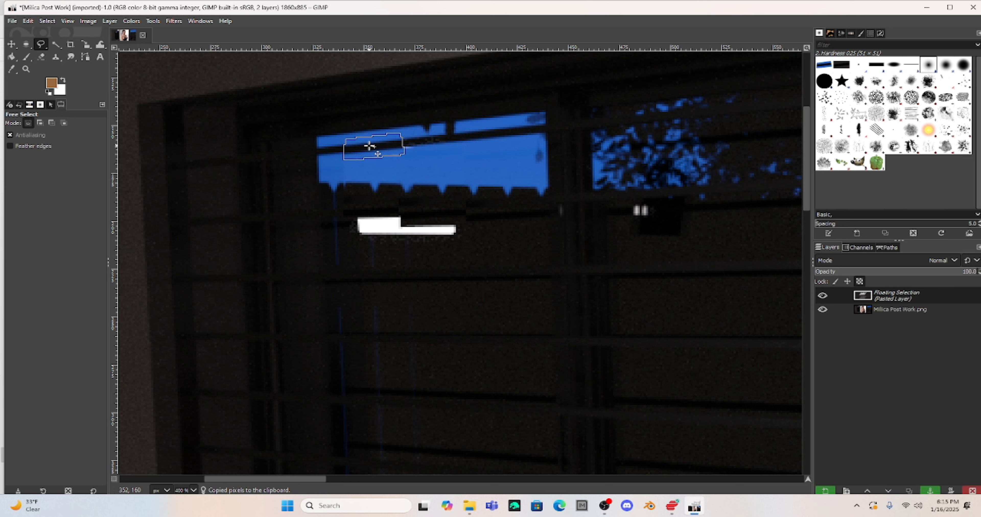
{"action": "left_click", "coordinate": [455, 169]}
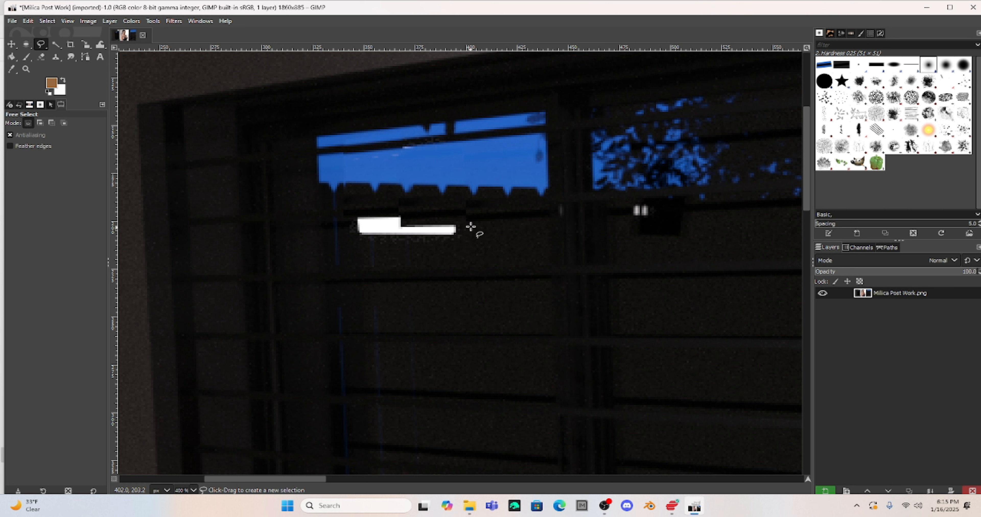
- Copy a patch of dark blinds from beside the bottom white remnants and place it across them until they are covered
{"action": "left_click", "coordinate": [470, 207]}
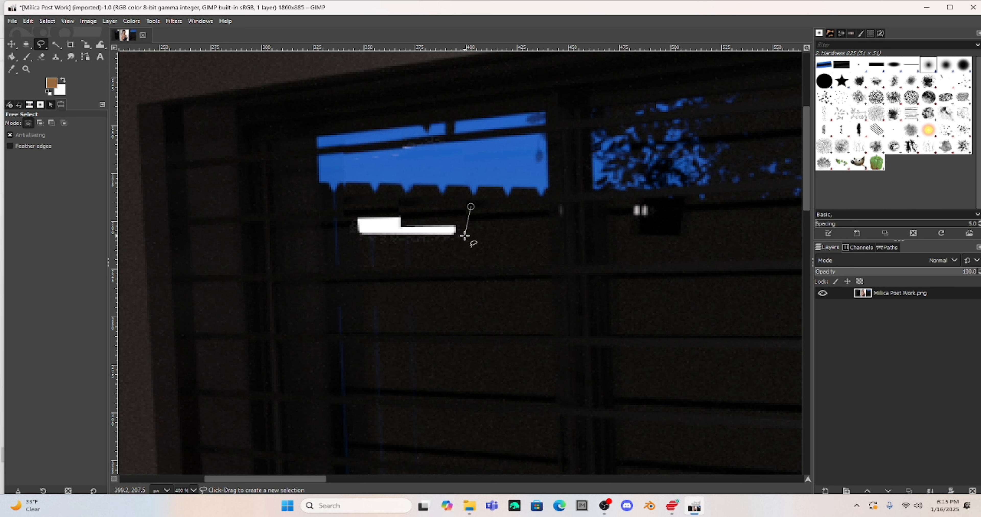
{"action": "left_click", "coordinate": [471, 243]}
{"action": "left_click", "coordinate": [542, 239]}
{"action": "left_click", "coordinate": [541, 201]}
{"action": "left_click", "coordinate": [471, 206]}
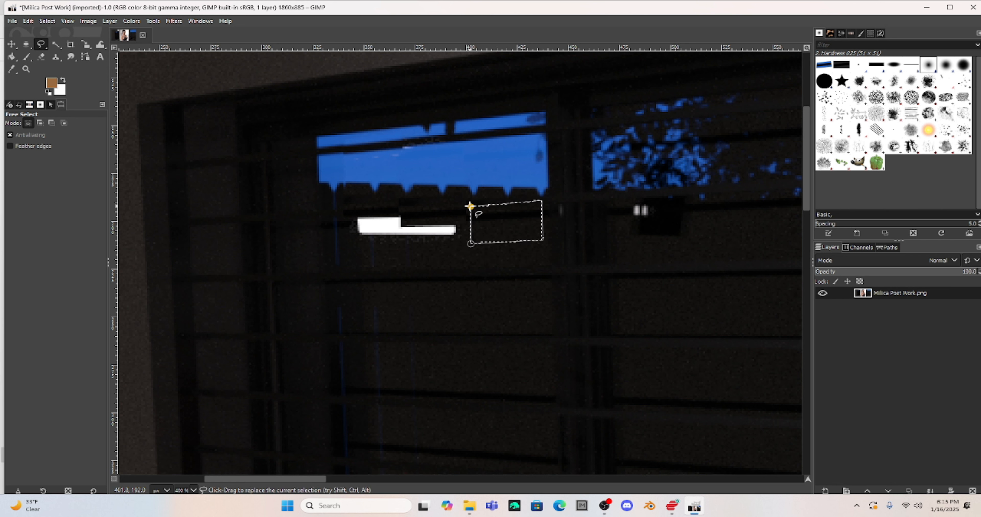
{"action": "key", "text": "ctrl+c"}
{"action": "key", "text": "ctrl+v"}
{"action": "mouse_move", "coordinate": [470, 226]}
{"action": "left_mouse_down"}
{"action": "mouse_move", "coordinate": [400, 225]}
{"action": "mouse_move", "coordinate": [426, 225]}
{"action": "left_mouse_up"}
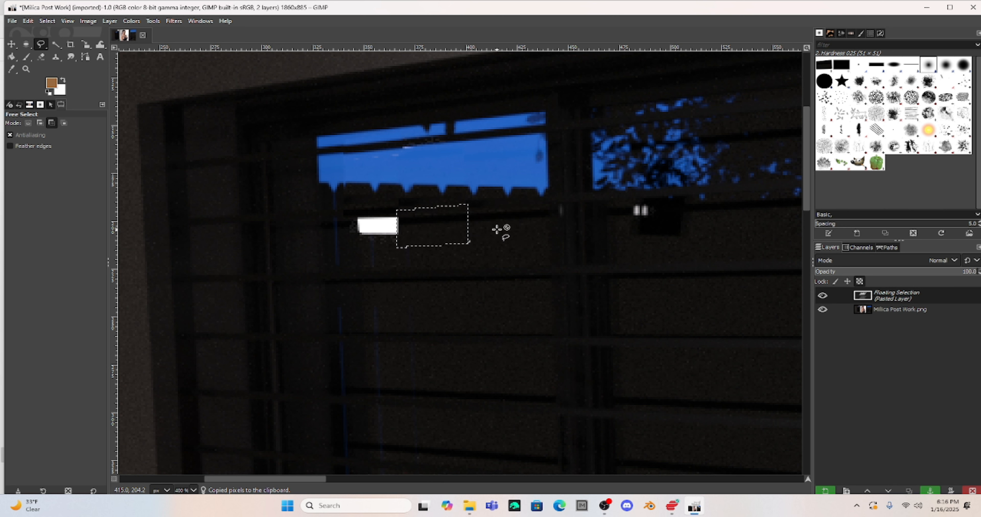
{"action": "left_click_drag", "start_coordinate": [447, 222], "coordinate": [399, 227]}
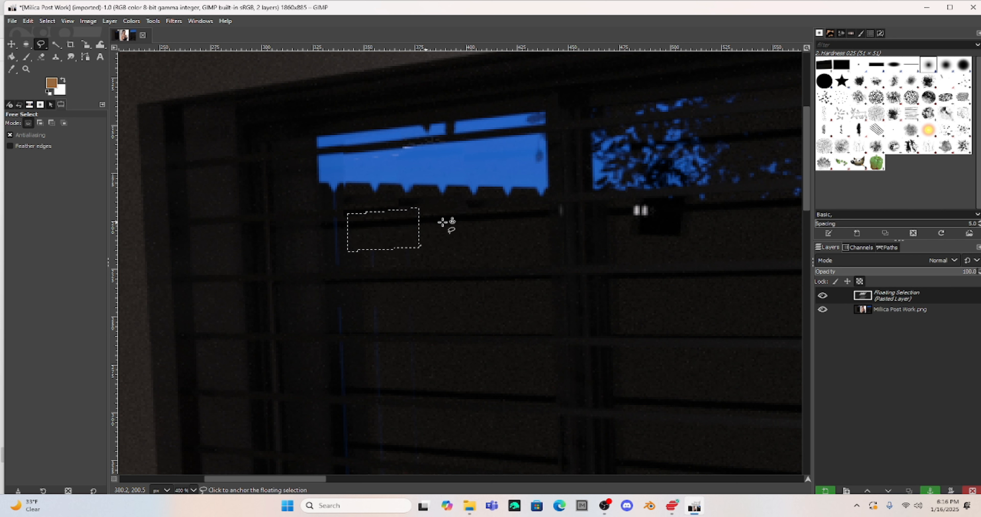
{"action": "left_click", "coordinate": [475, 244]}
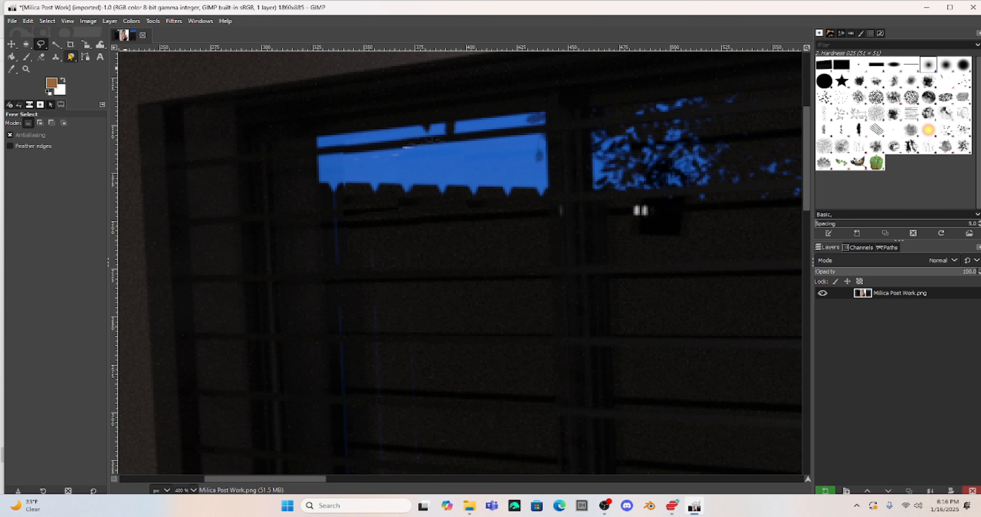
- Smudge the patched sky and blinds in the window to blend the seams, reducing the brush size to 6
{"action": "left_click", "coordinate": [70, 57]}
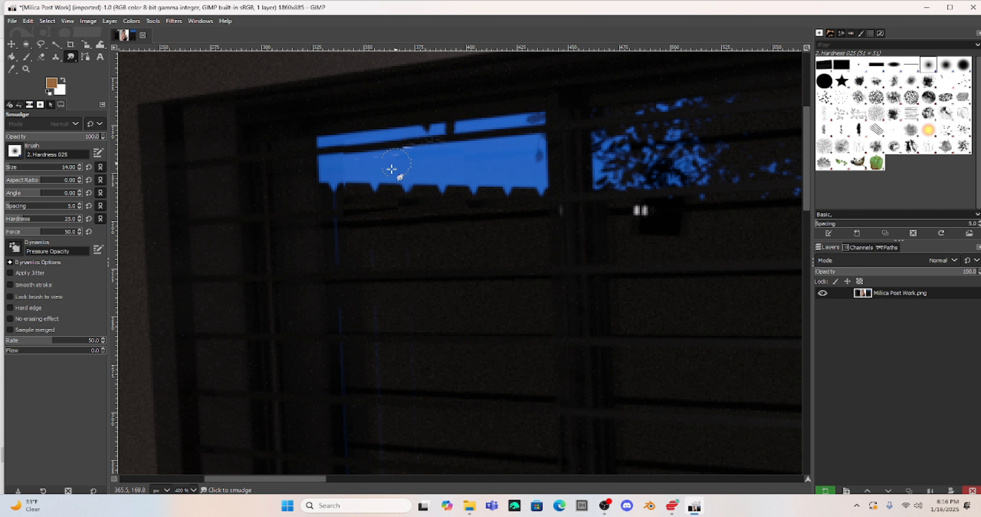
{"action": "left_click_drag", "start_coordinate": [406, 160], "coordinate": [346, 167]}
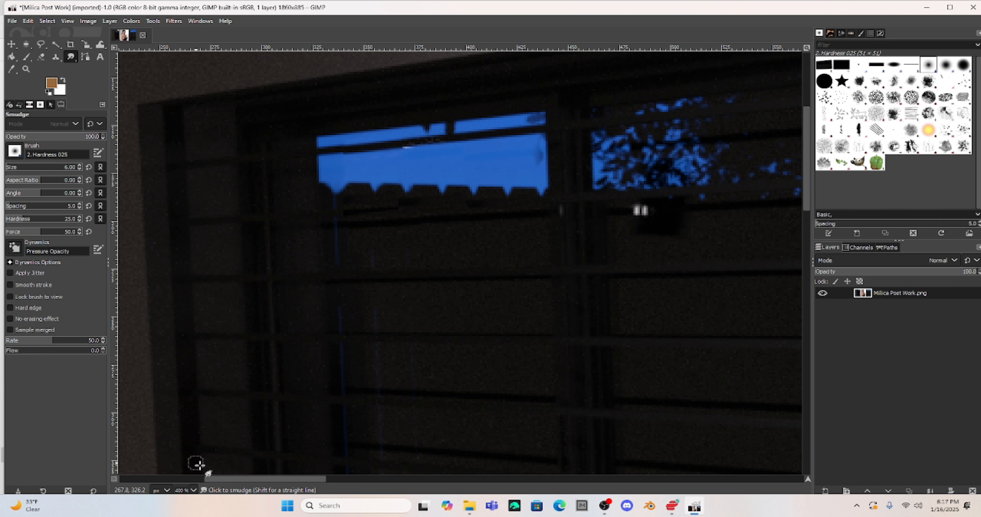
- Outline the narrow strip of wall between the white square above the window and the image's upper edge with Free Select
{"action": "left_click_drag", "start_coordinate": [244, 481], "coordinate": [323, 480]}
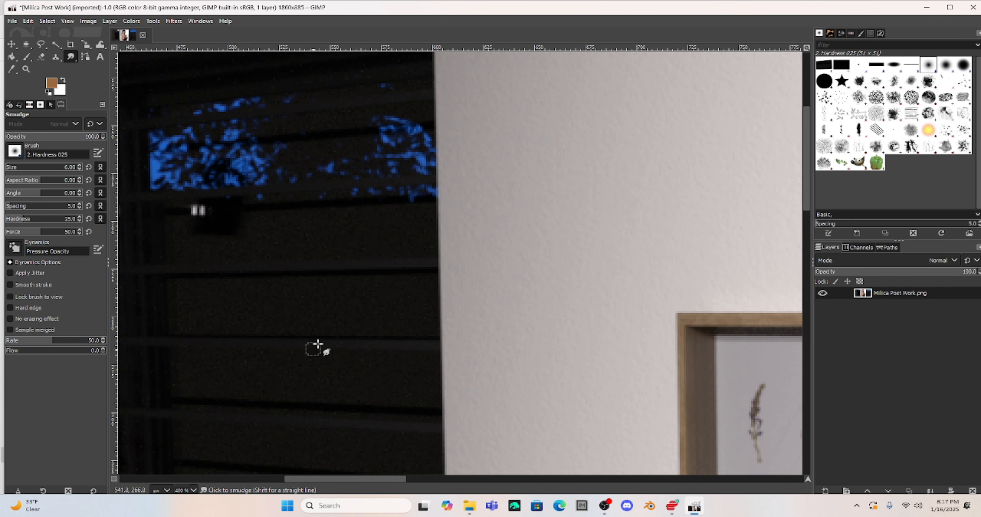
{"action": "scroll", "coordinate": [330, 324], "scroll_direction": "up", "scroll_amount": 5}
{"action": "scroll", "coordinate": [331, 324], "scroll_direction": "up", "scroll_amount": 1}
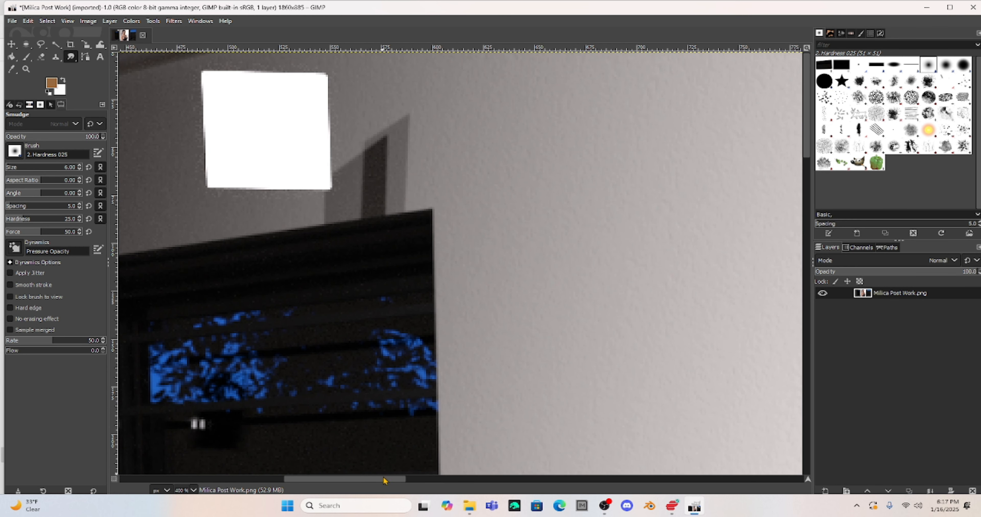
{"action": "left_click_drag", "start_coordinate": [386, 480], "coordinate": [345, 480]}
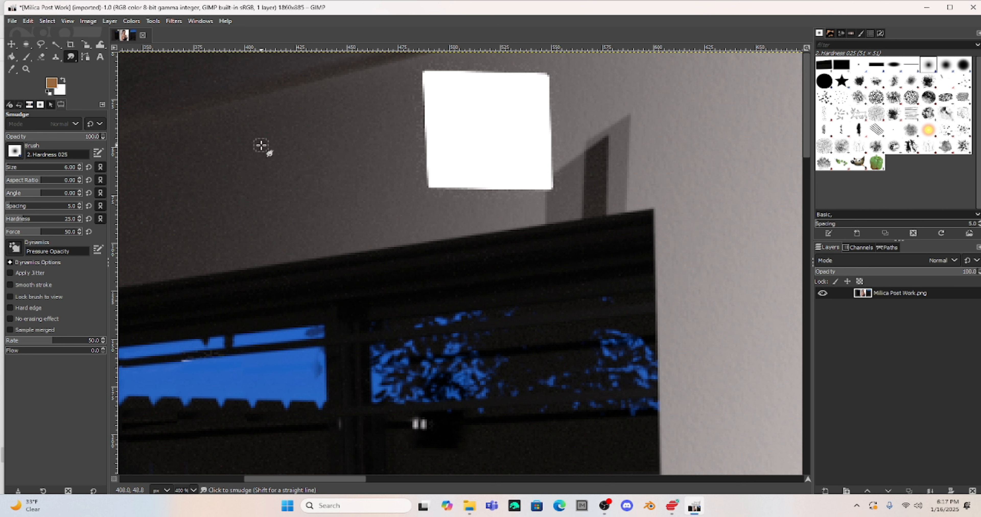
{"action": "key", "text": "f"}
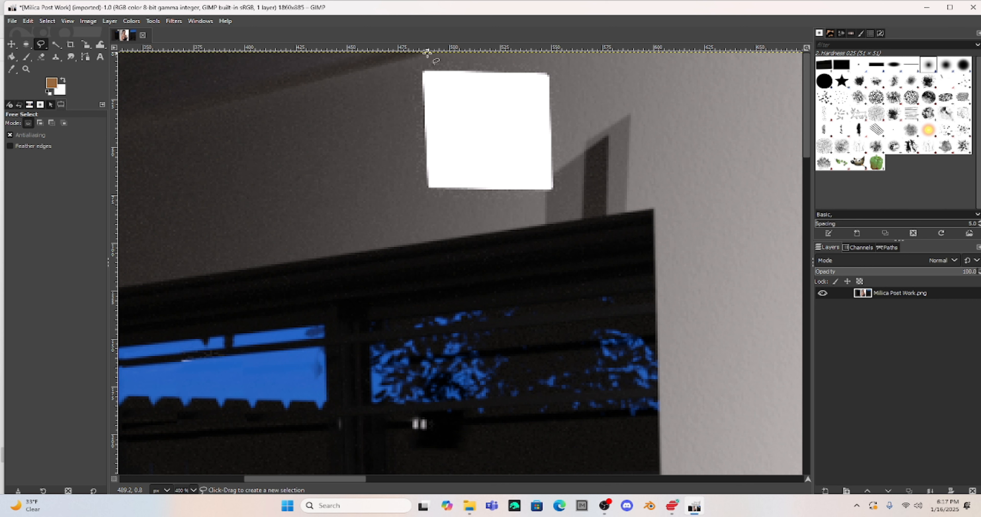
{"action": "left_click", "coordinate": [423, 53]}
{"action": "left_click", "coordinate": [422, 68]}
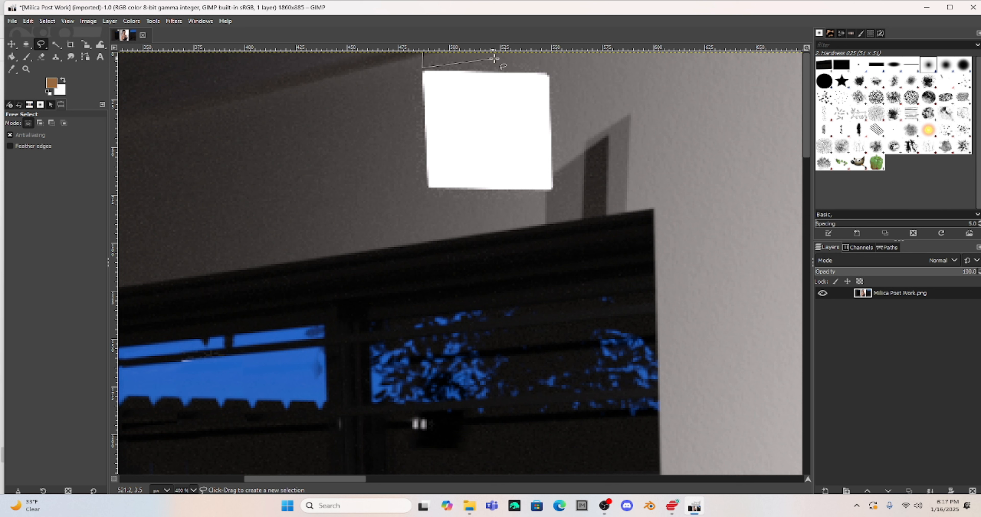
{"action": "left_click", "coordinate": [549, 69]}
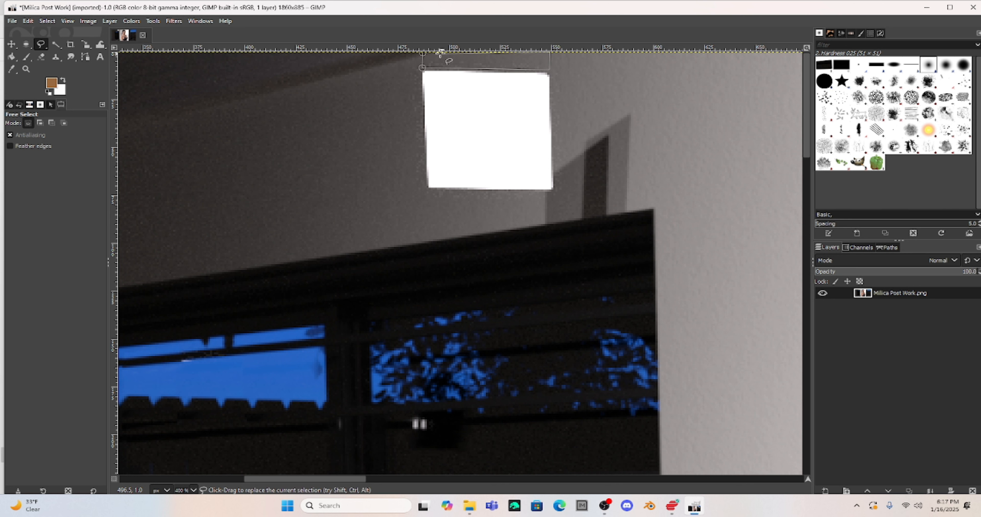
{"action": "left_click", "coordinate": [423, 53]}
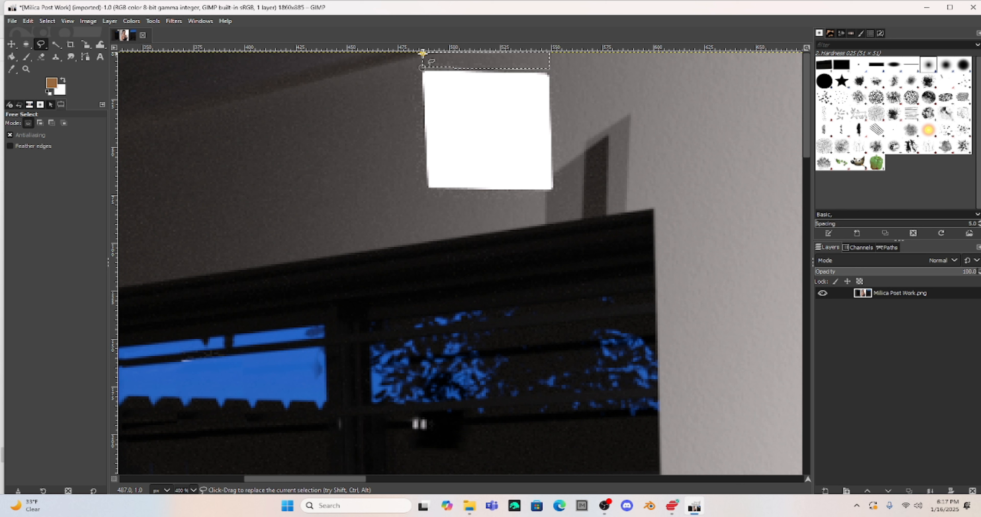
- Copy the selected wall strip and place pasted pieces down over the white square until it is covered
{"action": "key", "text": "ctrl+c"}
{"action": "key", "text": "ctrl+v"}
{"action": "left_click_drag", "start_coordinate": [483, 57], "coordinate": [484, 156]}
{"action": "key", "text": "ctrl"}
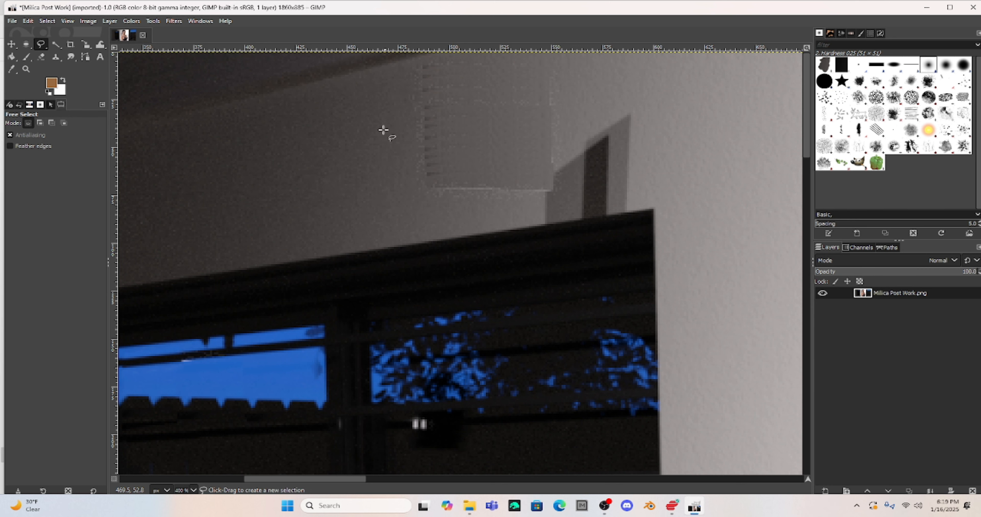
- Copy an irregular patch of plain wall from beside the covered square's lower-left corner and anchor it over the left seam
{"action": "mouse_move", "coordinate": [408, 187]}
{"action": "left_mouse_down"}
{"action": "mouse_move", "coordinate": [364, 203]}
{"action": "mouse_move", "coordinate": [369, 228]}
{"action": "mouse_move", "coordinate": [418, 220]}
{"action": "mouse_move", "coordinate": [418, 192]}
{"action": "left_mouse_up"}
{"action": "left_click_drag", "start_coordinate": [407, 188], "coordinate": [408, 187]}
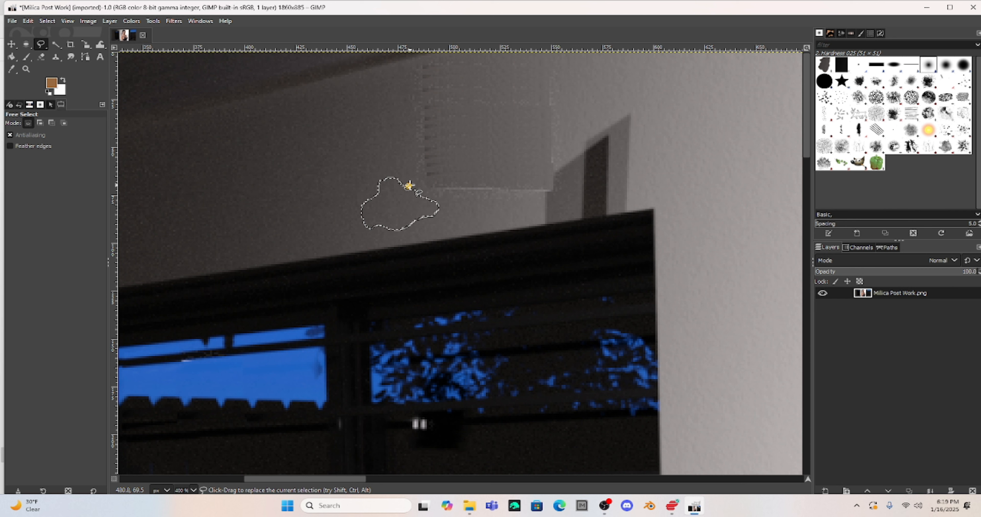
{"action": "key", "text": "ctrl+c"}
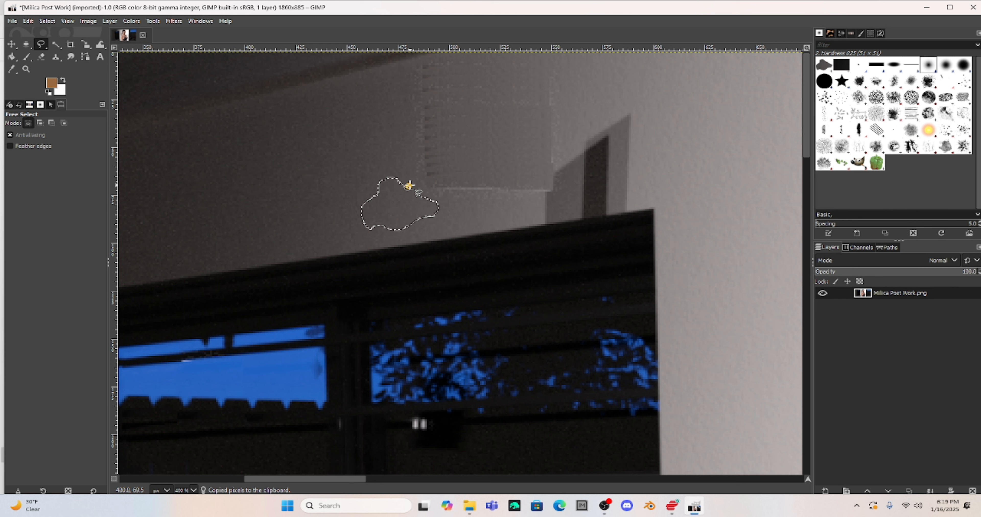
{"action": "key", "text": "ctrl+v"}
{"action": "left_click_drag", "start_coordinate": [399, 200], "coordinate": [421, 116]}
{"action": "key", "text": "ctrl"}
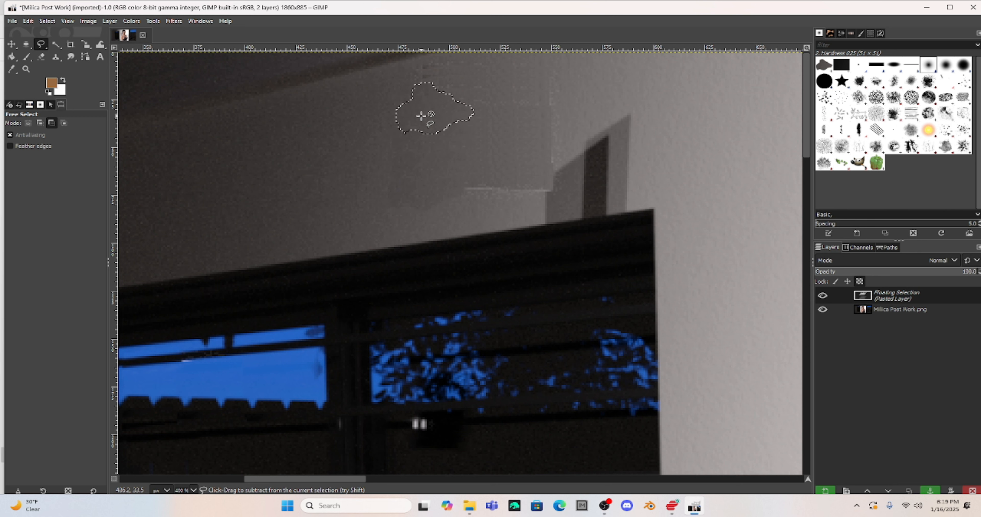
{"action": "left_click_drag", "start_coordinate": [421, 119], "coordinate": [423, 92]}
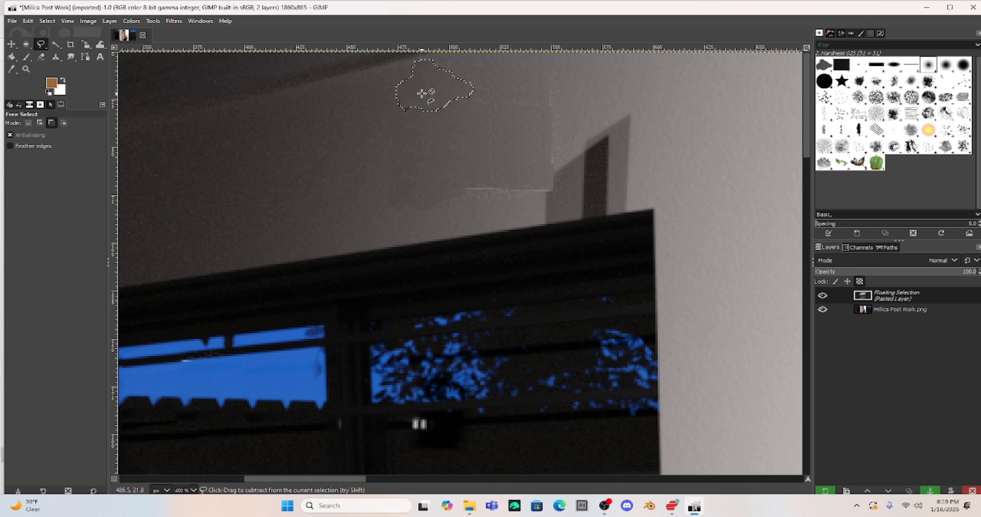
{"action": "left_click", "coordinate": [311, 158]}
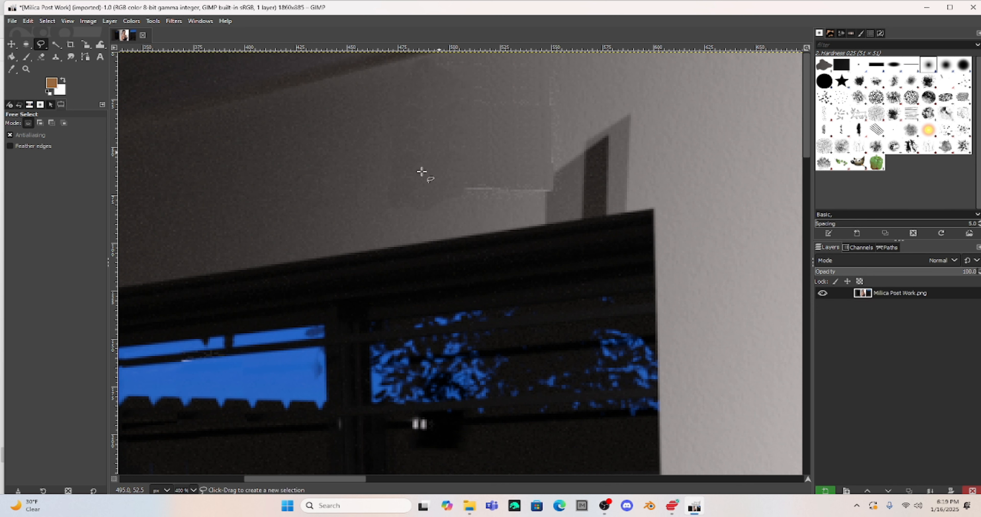
- Copy a thin strip of wall from below the covered square and place it over the remaining lower and upper seams
{"action": "mouse_move", "coordinate": [484, 202]}
{"action": "left_mouse_down"}
{"action": "mouse_move", "coordinate": [412, 224]}
{"action": "mouse_move", "coordinate": [523, 209]}
{"action": "left_mouse_up"}
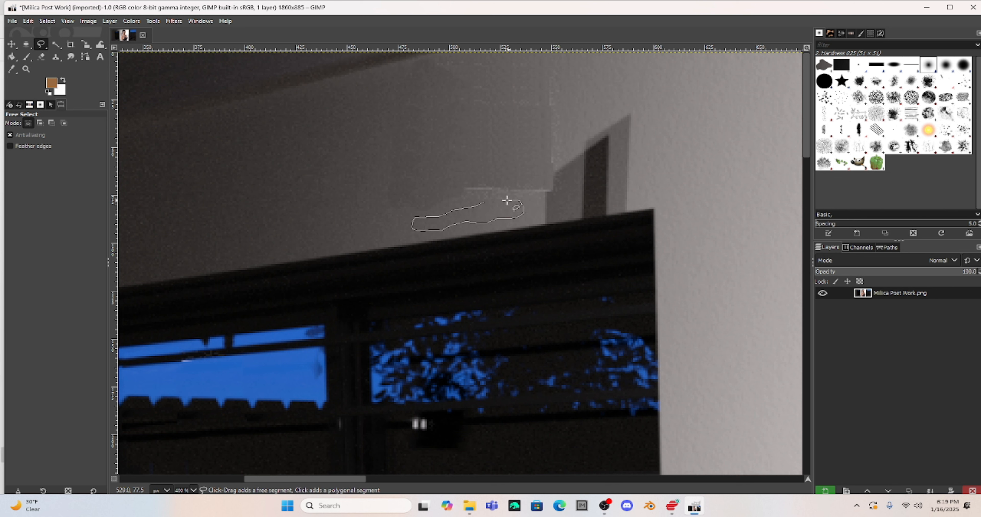
{"action": "key", "text": "Return"}
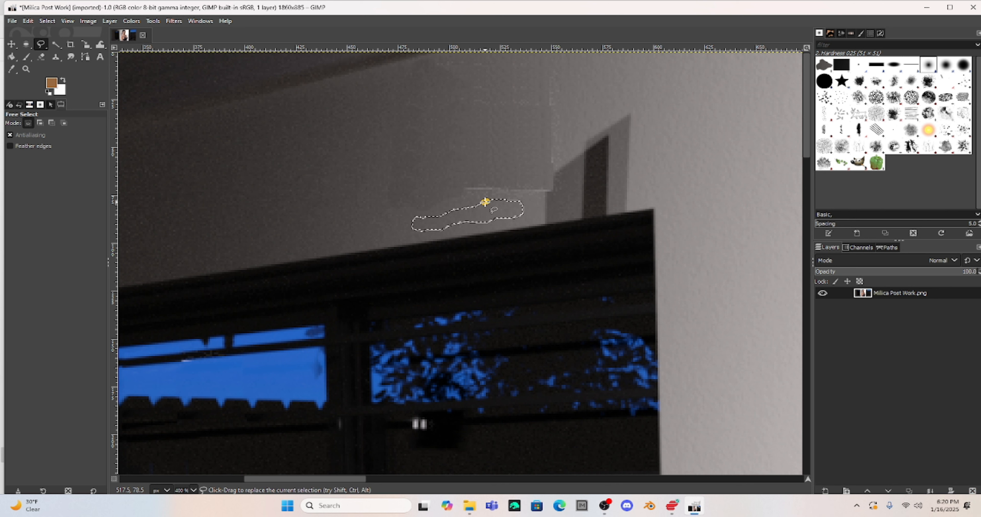
{"action": "key", "text": "ctrl+c"}
{"action": "key", "text": "ctrl+v"}
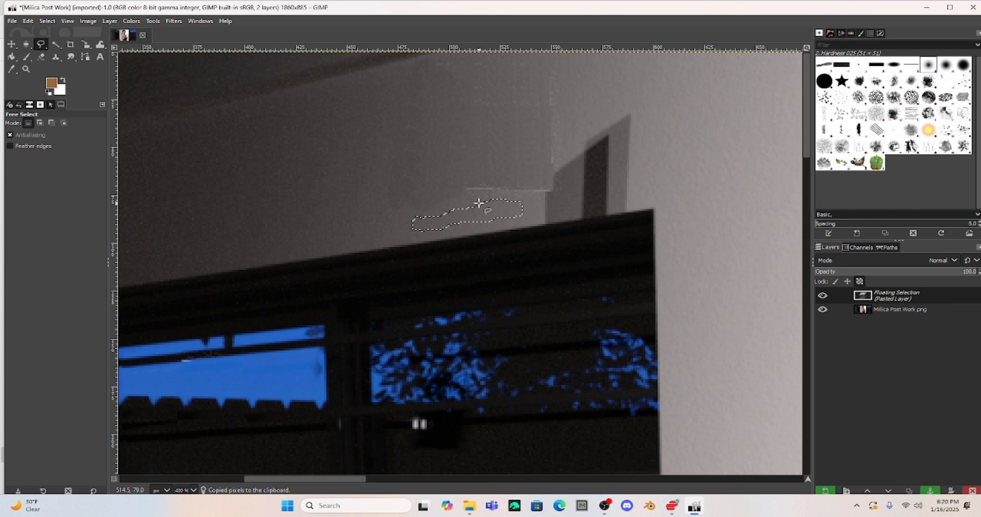
{"action": "mouse_move", "coordinate": [488, 211]}
{"action": "left_mouse_down"}
{"action": "mouse_move", "coordinate": [503, 168]}
{"action": "mouse_move", "coordinate": [498, 54]}
{"action": "left_mouse_up"}
{"action": "key", "text": "ctrl"}
{"action": "left_click", "coordinate": [300, 153]}
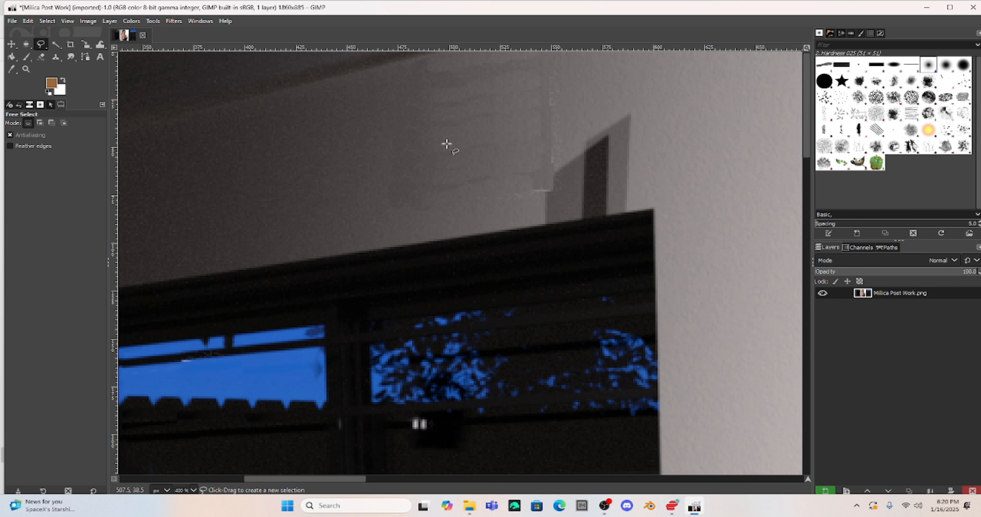
- Smudge the patched wall above the window with the brush size set to 51 to blend the remaining seams
{"action": "left_click", "coordinate": [67, 21]}
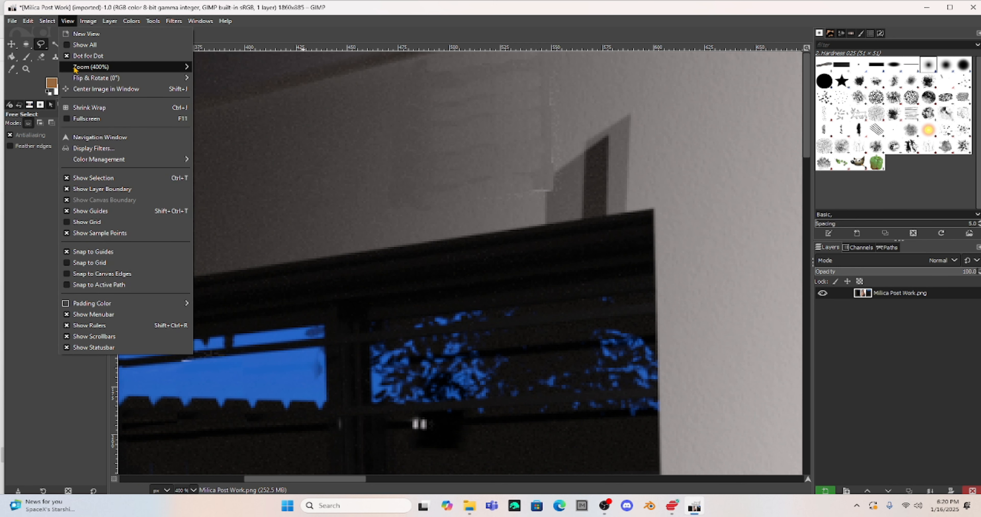
{"action": "mouse_move", "coordinate": [81, 69]}
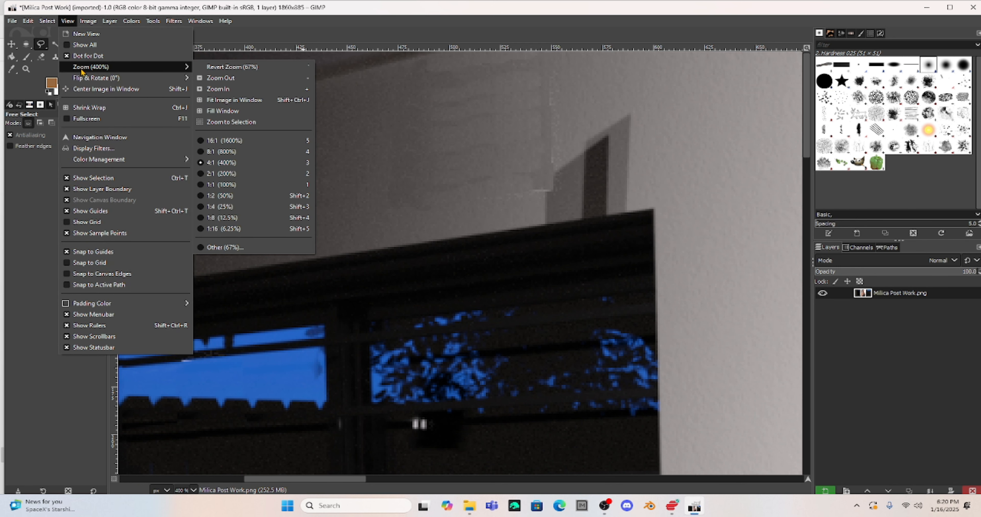
{"action": "left_click", "coordinate": [252, 185]}
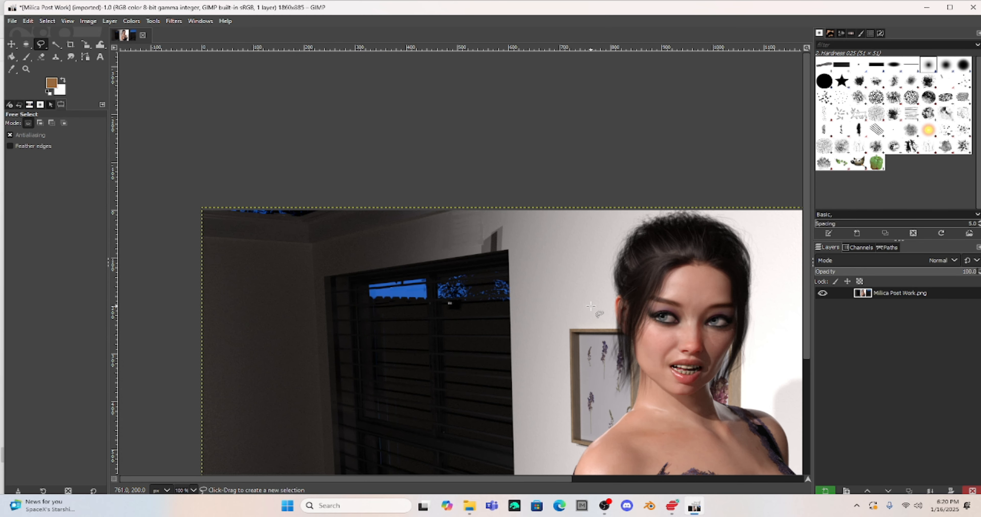
{"action": "scroll", "coordinate": [590, 308], "scroll_direction": "down", "scroll_amount": 5}
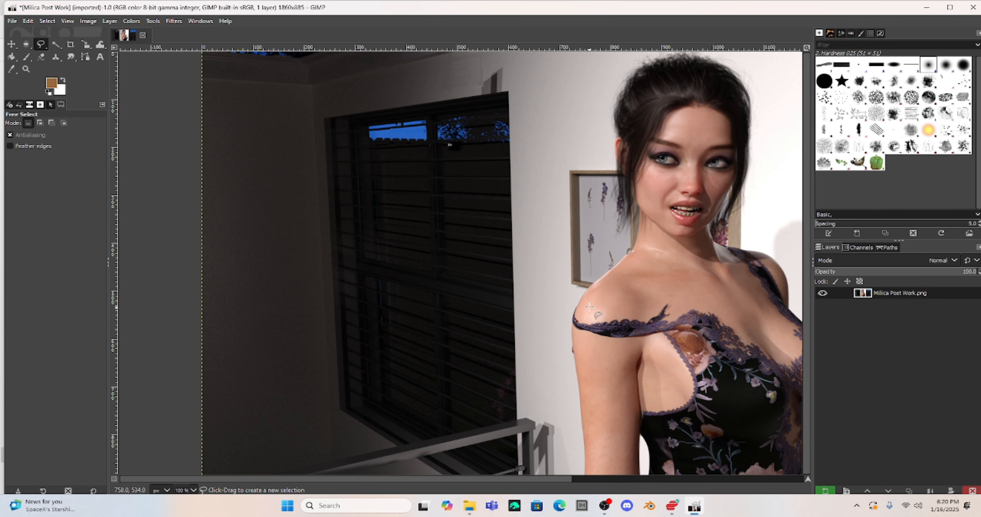
{"action": "scroll", "coordinate": [576, 309], "scroll_direction": "right", "scroll_amount": 5}
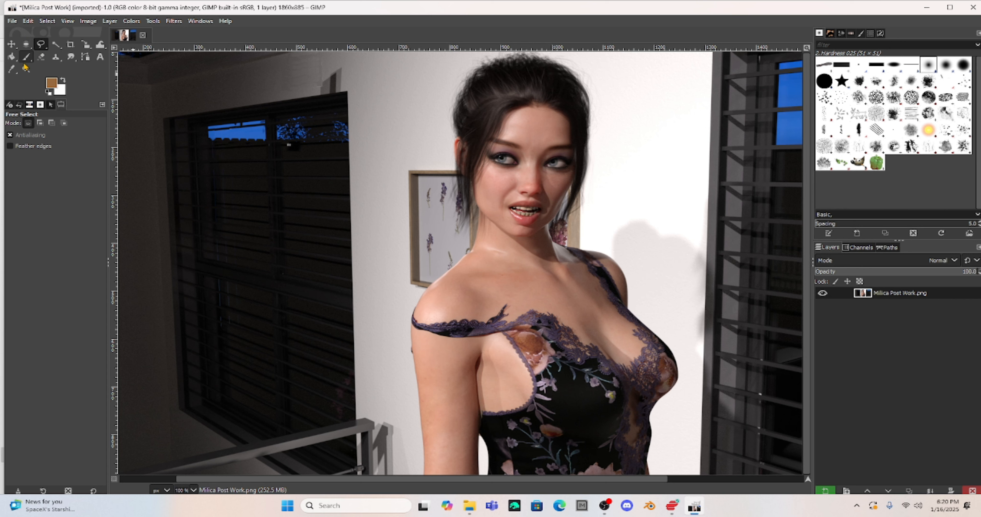
{"action": "left_click", "coordinate": [72, 58]}
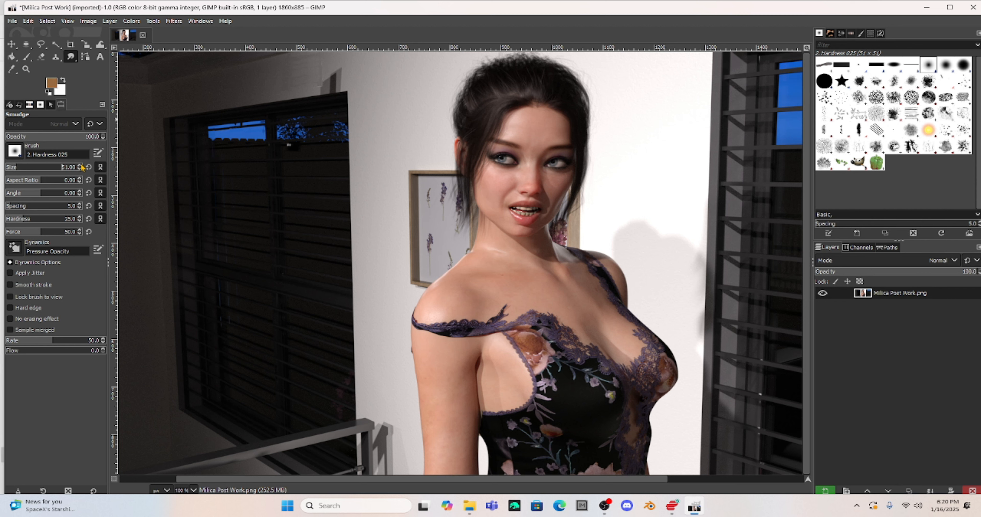
{"action": "left_click_drag", "start_coordinate": [327, 60], "coordinate": [324, 66]}
{"action": "scroll", "coordinate": [625, 480], "scroll_direction": "left", "scroll_amount": 5}
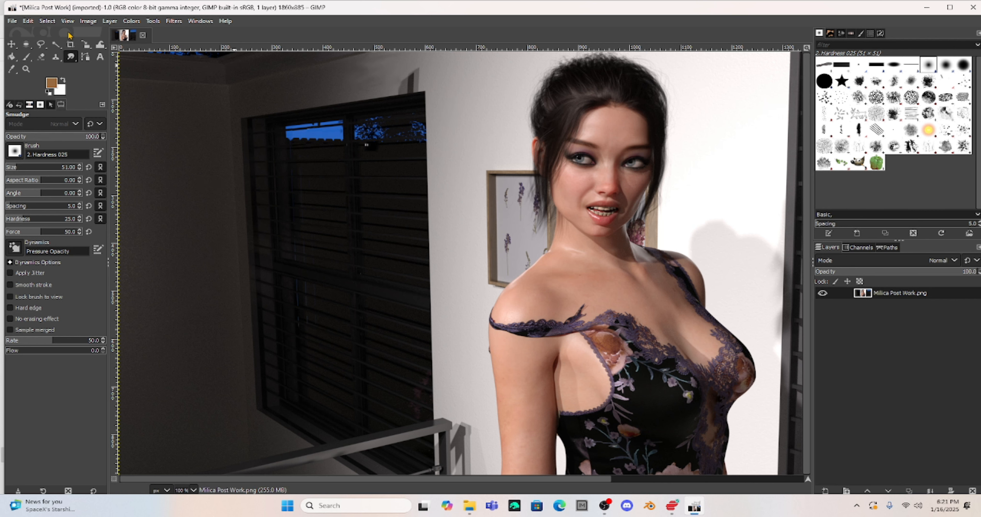
- Pick the near-black color beside the blue specks above the ceiling corner as the foreground color
{"action": "left_click", "coordinate": [67, 22]}
{"action": "mouse_move", "coordinate": [99, 67]}
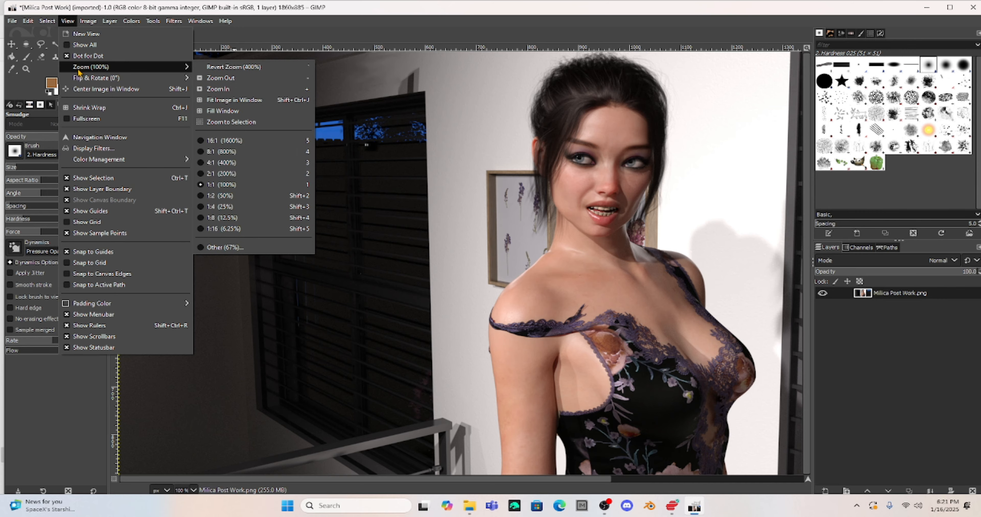
{"action": "left_click", "coordinate": [240, 165]}
{"action": "scroll", "coordinate": [372, 267], "scroll_direction": "up", "scroll_amount": 15}
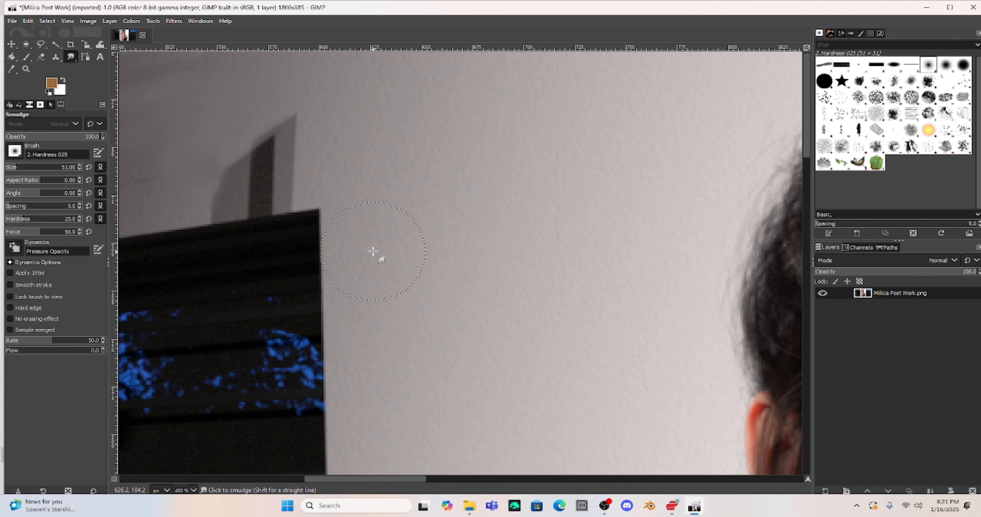
{"action": "left_click_drag", "start_coordinate": [412, 480], "coordinate": [212, 490]}
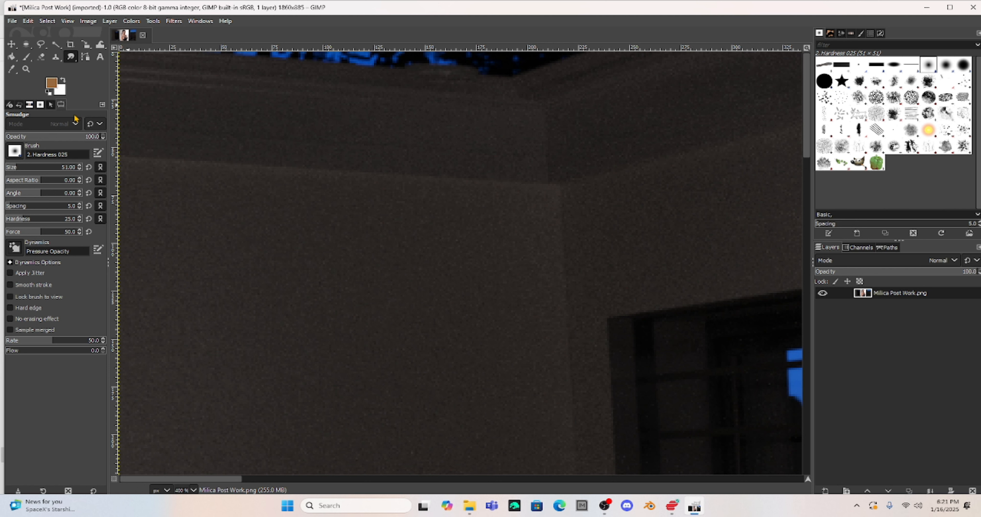
{"action": "left_click", "coordinate": [12, 70]}
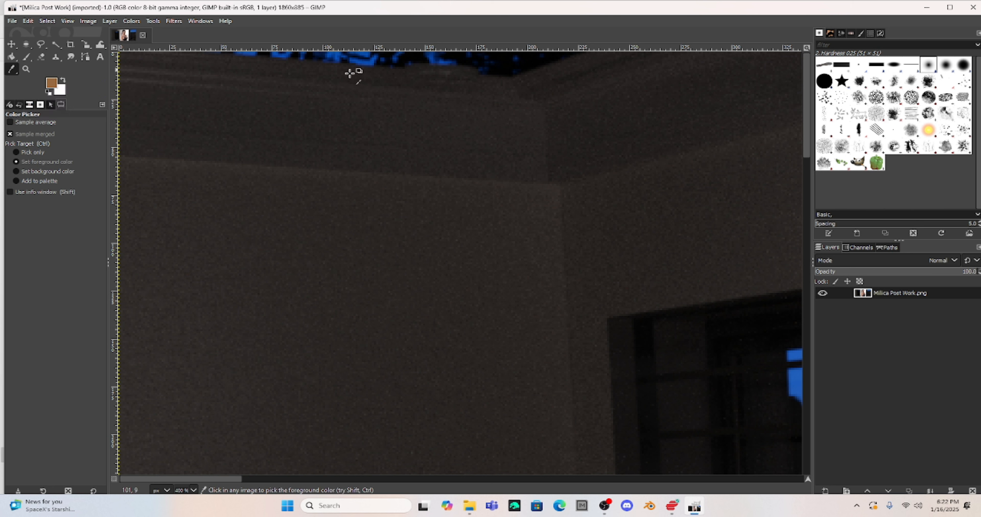
{"action": "left_click", "coordinate": [505, 58]}
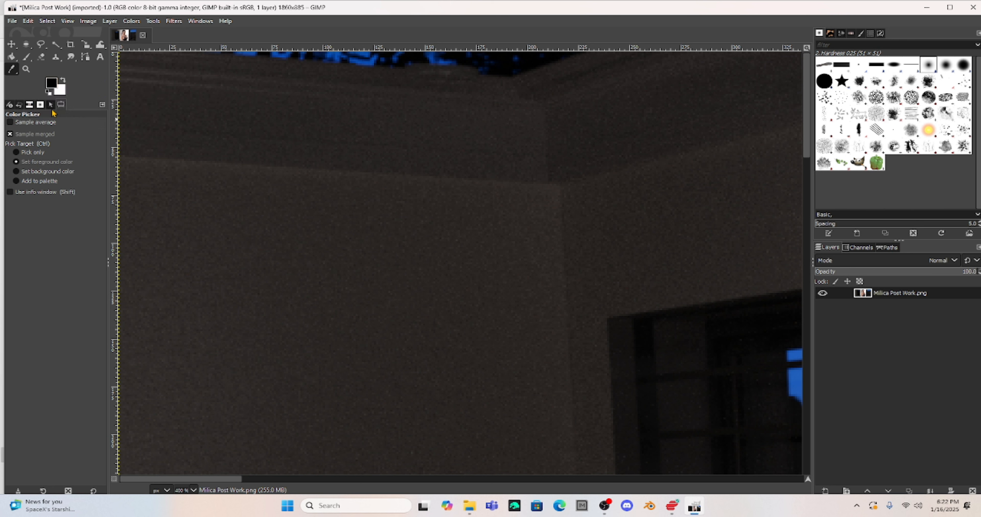
- Paint over the blue specks above the ceiling corner using the Paintbrush with 2. Hardness 100 at size 21
{"action": "left_click", "coordinate": [27, 57]}
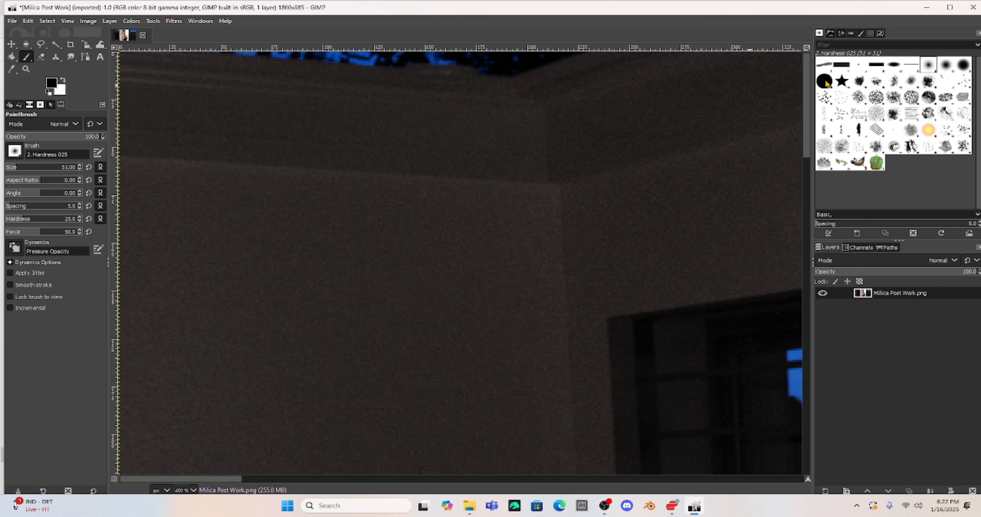
{"action": "left_click", "coordinate": [824, 82]}
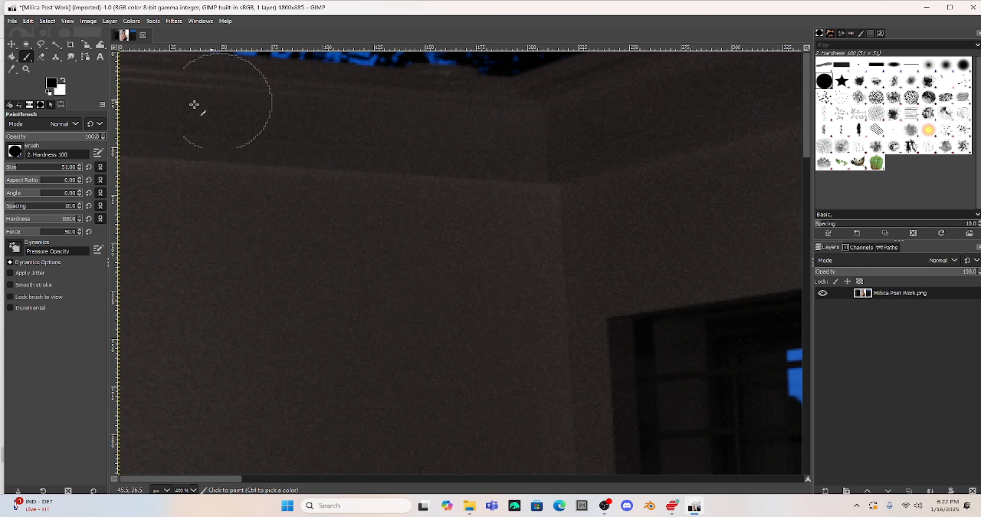
{"action": "left_click", "coordinate": [80, 169]}
{"action": "left_click", "coordinate": [505, 60]}
{"action": "mouse_move", "coordinate": [506, 60]}
{"action": "left_mouse_down"}
{"action": "mouse_move", "coordinate": [553, 40]}
{"action": "mouse_move", "coordinate": [455, 52]}
{"action": "mouse_move", "coordinate": [219, 38]}
{"action": "left_mouse_up"}
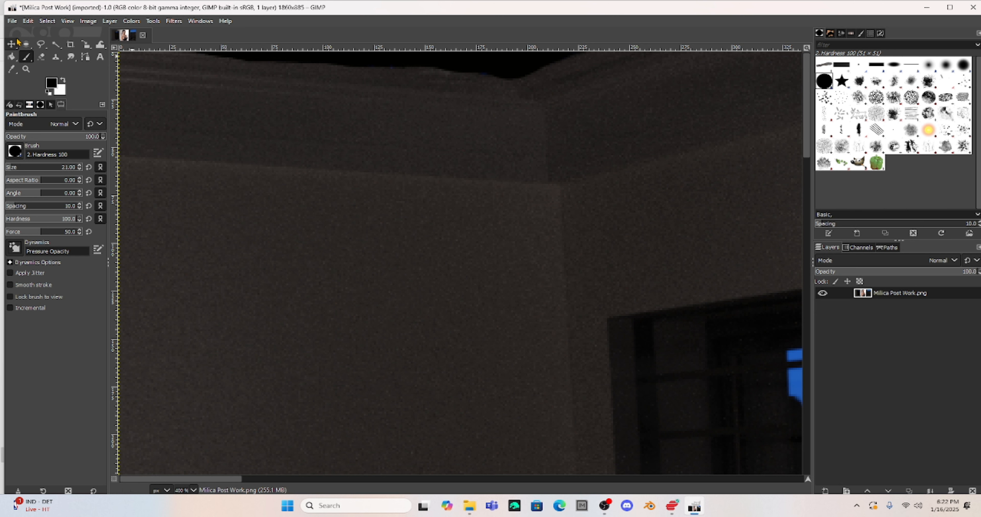
- Select a long, narrow strip of ceiling trim just below the painted black area with Free Select
{"action": "left_click", "coordinate": [41, 44]}
{"action": "left_click", "coordinate": [178, 61]}
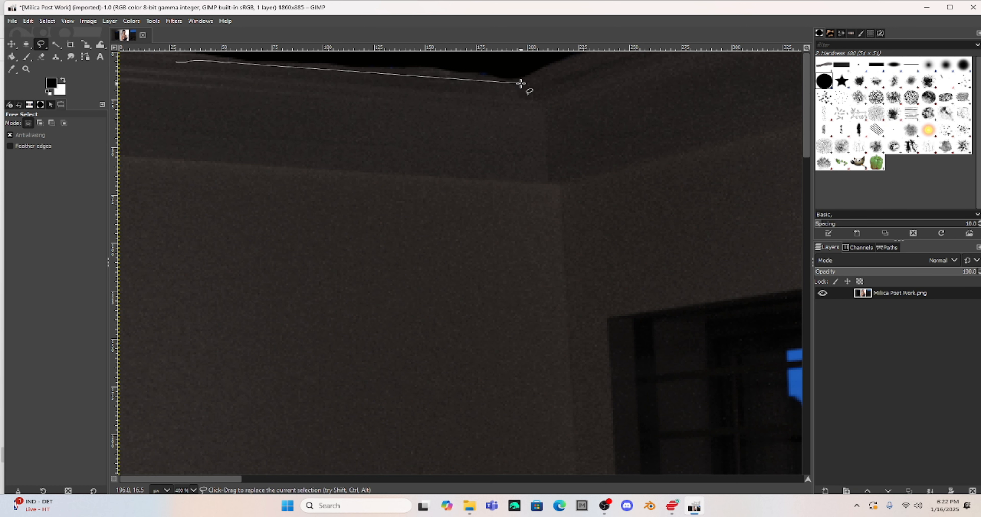
{"action": "left_click", "coordinate": [521, 98]}
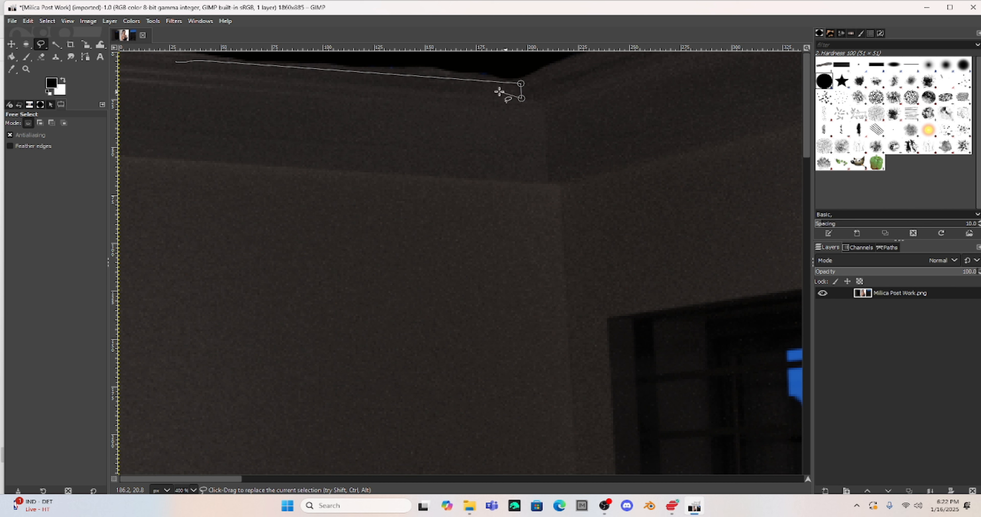
{"action": "left_click", "coordinate": [176, 62]}
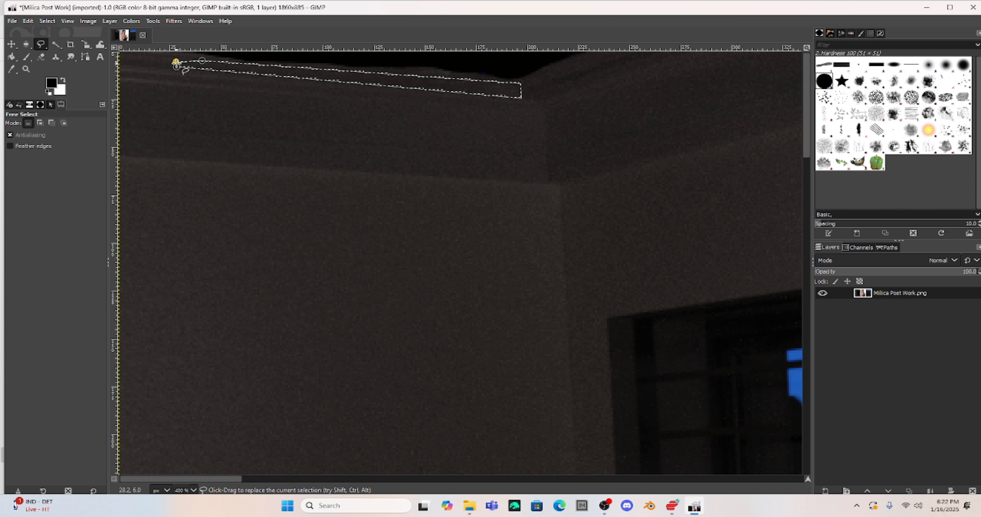
- Copy the selected ceiling trim strip, paste it over the uneven edge of the painted black area and anchor it
{"action": "key", "text": "ctrl+c"}
{"action": "key", "text": "ctrl+v"}
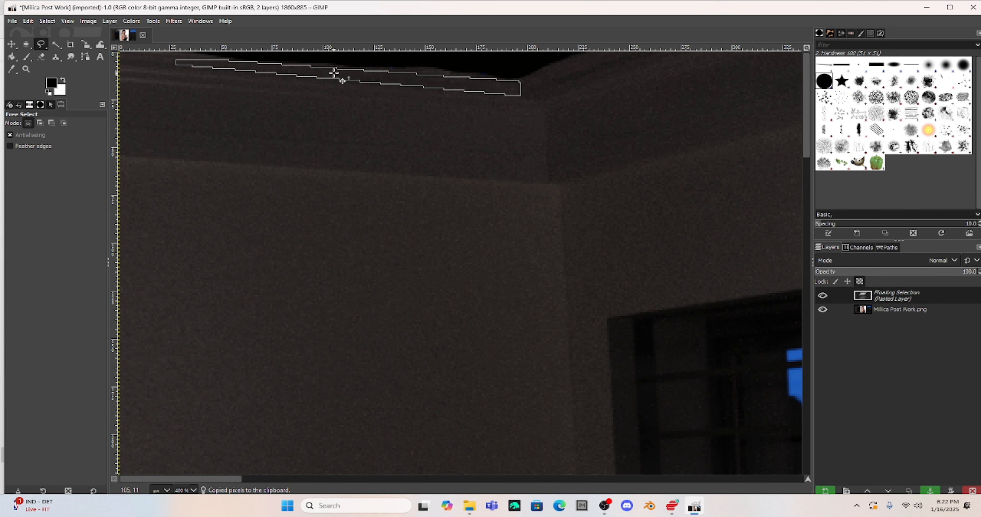
{"action": "left_click", "coordinate": [311, 129]}
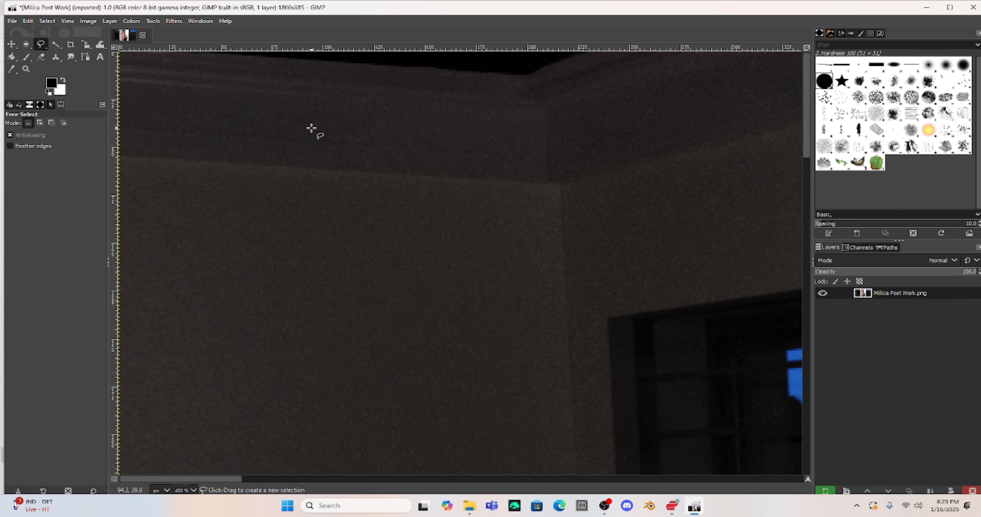
- Select a small patch of bare skin just above the protruding strap tip on the chest with Free Select
{"action": "left_click", "coordinate": [67, 22]}
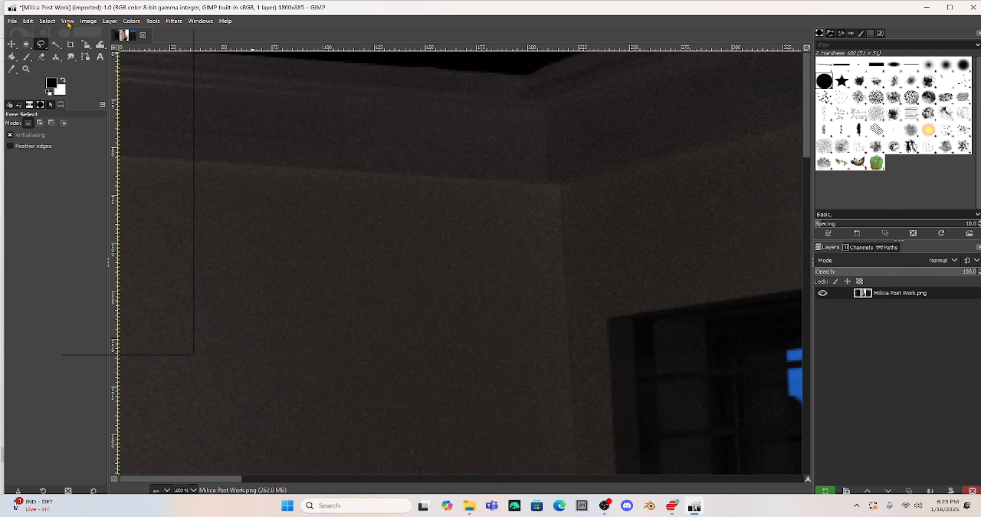
{"action": "mouse_move", "coordinate": [115, 67]}
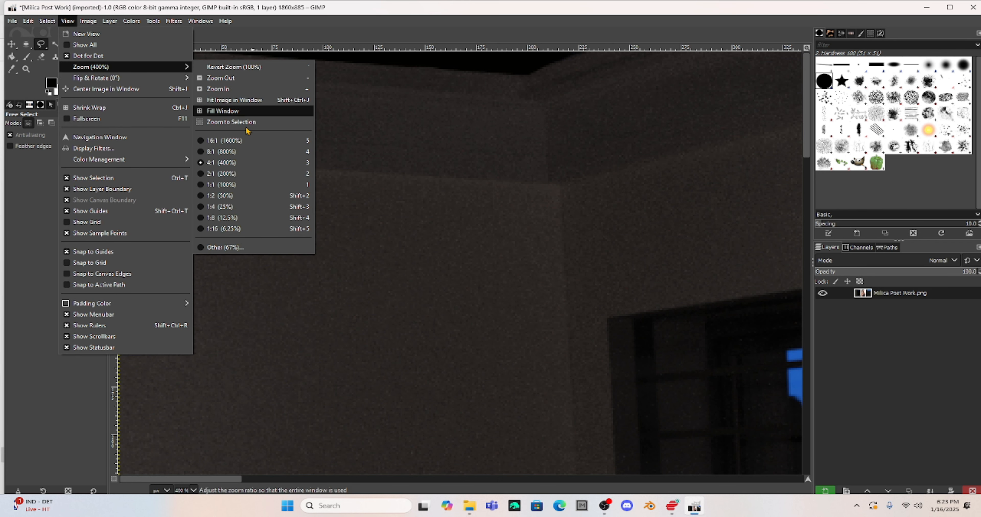
{"action": "left_click", "coordinate": [259, 185]}
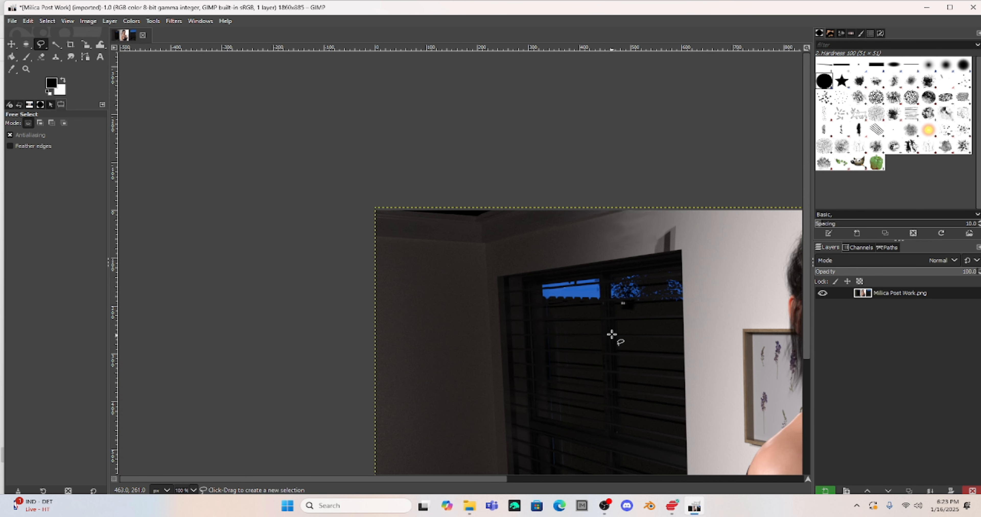
{"action": "scroll", "coordinate": [609, 327], "scroll_direction": "down", "scroll_amount": 5}
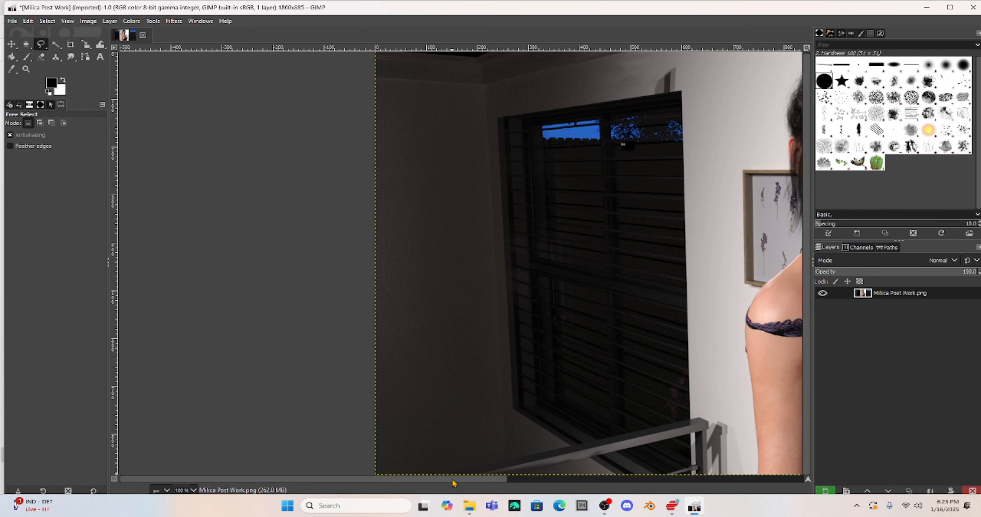
{"action": "left_click_drag", "start_coordinate": [454, 483], "coordinate": [565, 503]}
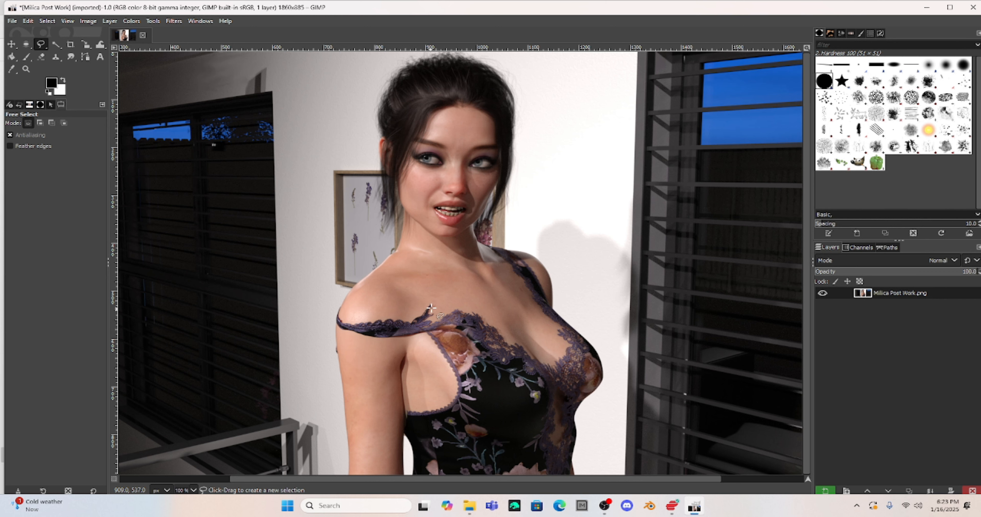
{"action": "scroll", "coordinate": [450, 282], "scroll_direction": "down", "scroll_amount": 1}
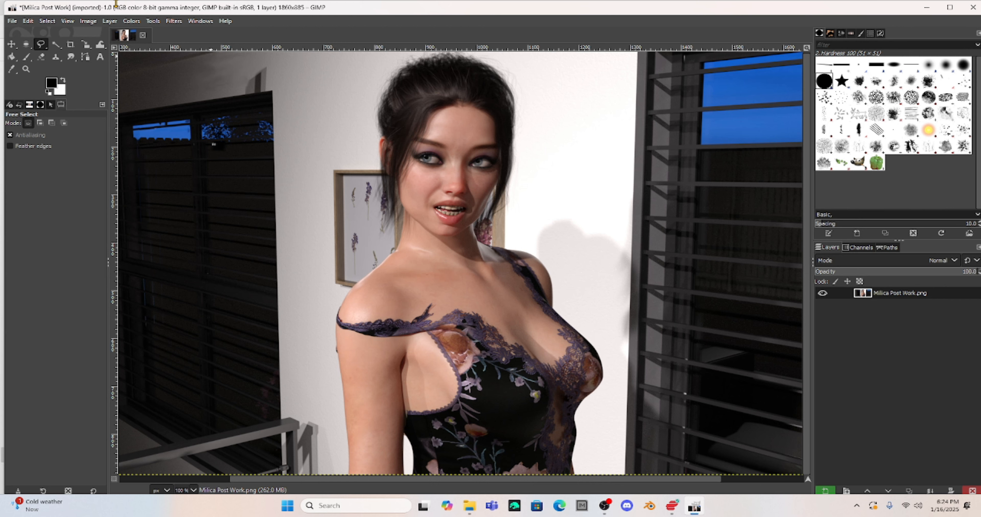
{"action": "left_click", "coordinate": [66, 21]}
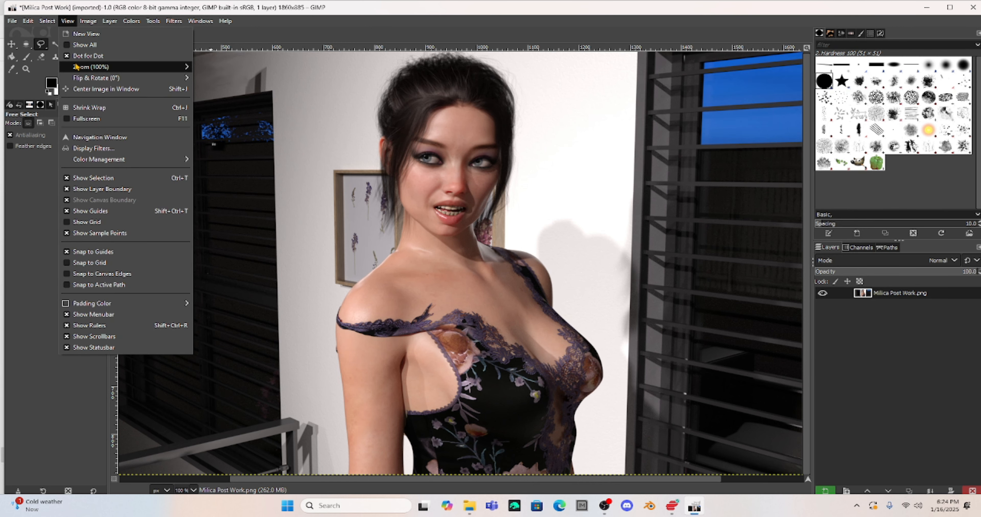
{"action": "mouse_move", "coordinate": [144, 72]}
{"action": "left_click", "coordinate": [247, 163]}
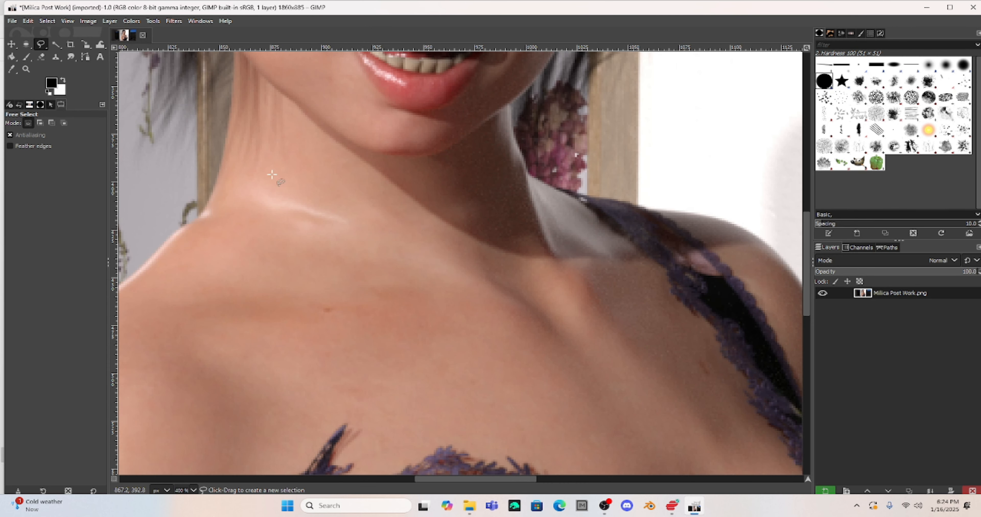
{"action": "scroll", "coordinate": [440, 223], "scroll_direction": "down", "scroll_amount": 5}
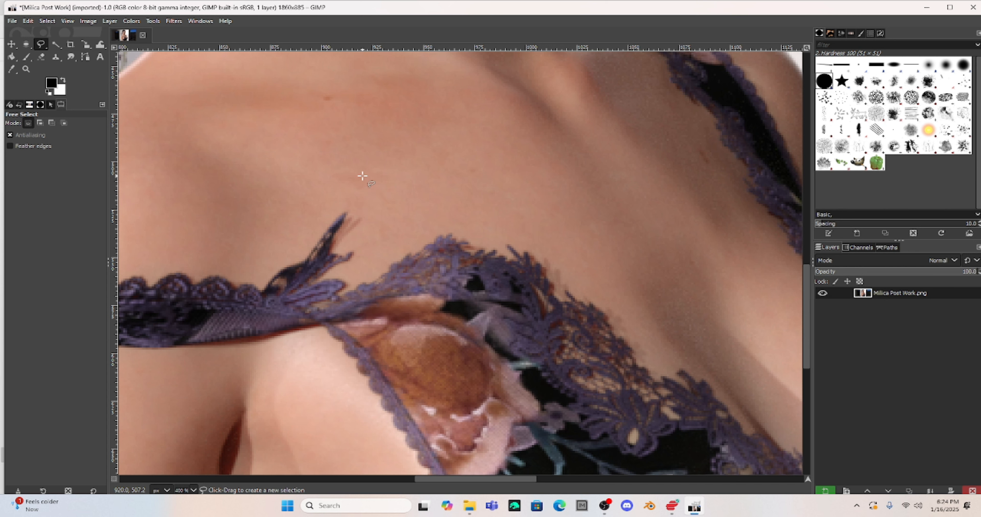
{"action": "mouse_move", "coordinate": [363, 179]}
{"action": "left_mouse_down"}
{"action": "mouse_move", "coordinate": [351, 191]}
{"action": "mouse_move", "coordinate": [356, 203]}
{"action": "mouse_move", "coordinate": [392, 191]}
{"action": "mouse_move", "coordinate": [384, 173]}
{"action": "mouse_move", "coordinate": [364, 179]}
{"action": "left_mouse_up"}
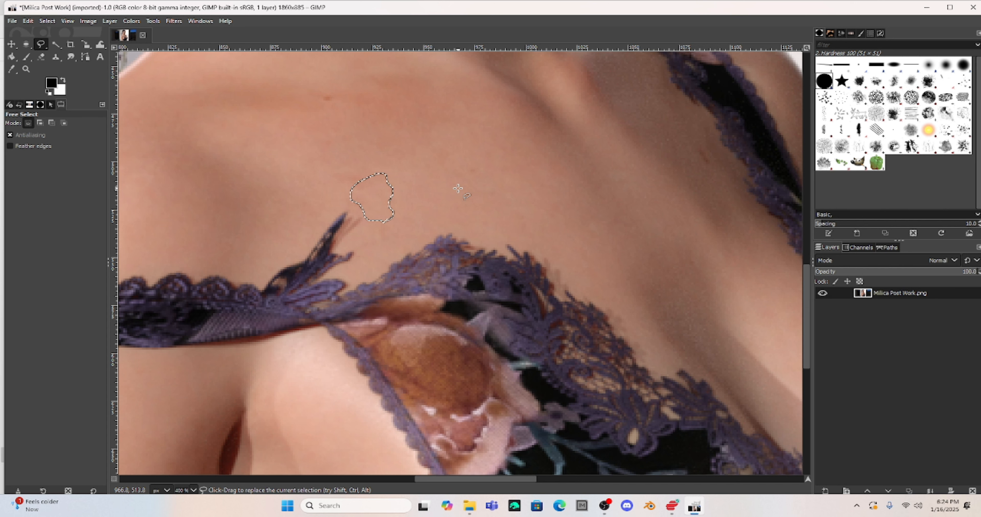
- Copy the selected skin patch, paste copies over the protruding strap tip and its base, and anchor them
{"action": "key", "text": "ctrl+c"}
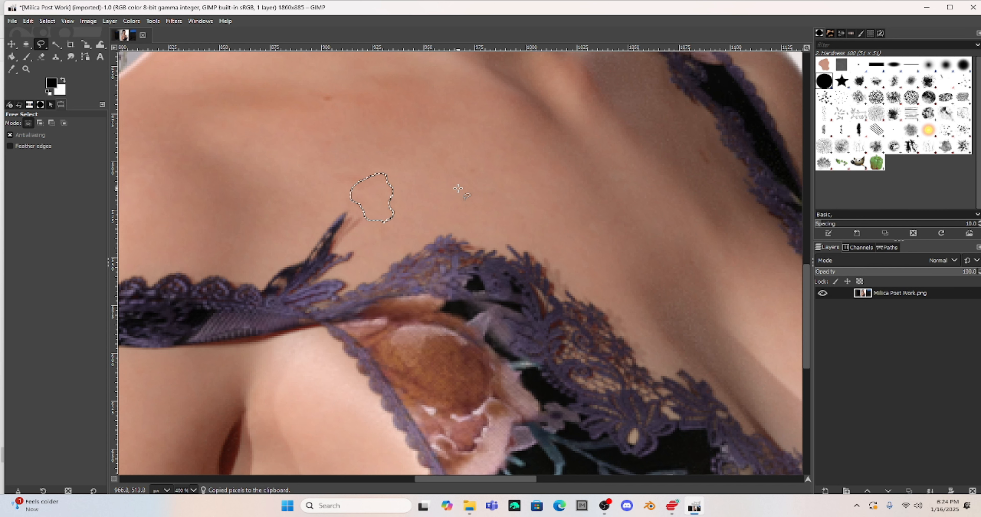
{"action": "key", "text": "ctrl+v"}
{"action": "left_click_drag", "start_coordinate": [371, 202], "coordinate": [303, 287]}
{"action": "key", "text": "ctrl"}
{"action": "key", "text": "ctrl"}
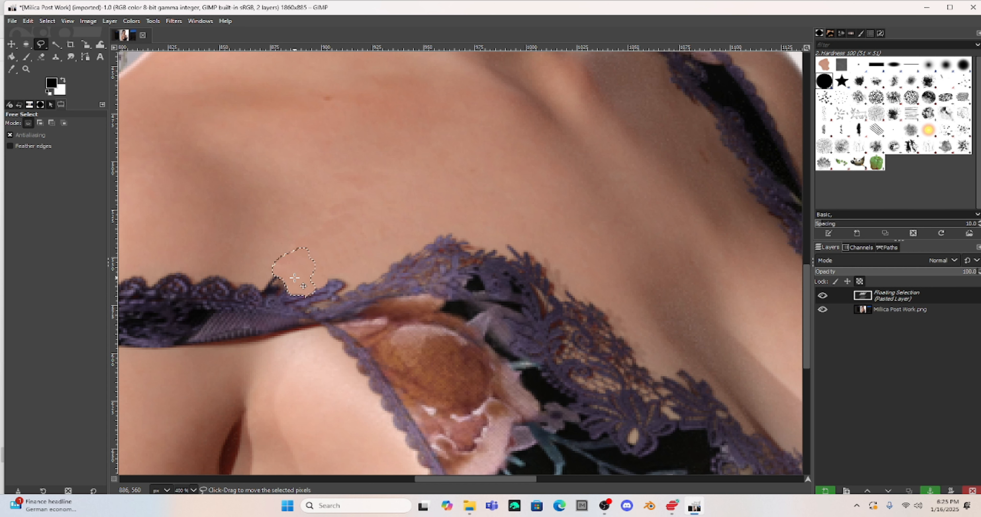
{"action": "left_click_drag", "start_coordinate": [294, 278], "coordinate": [273, 275]}
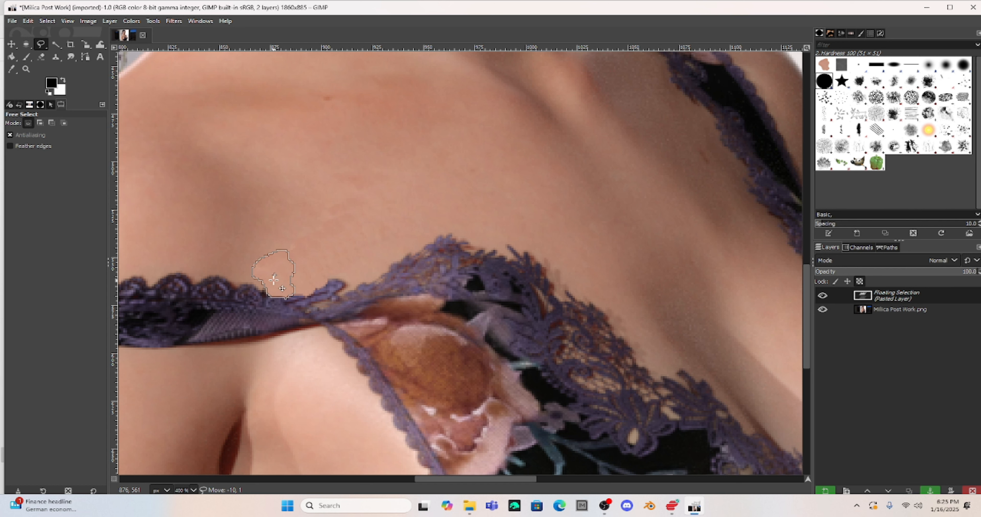
{"action": "left_click", "coordinate": [362, 243]}
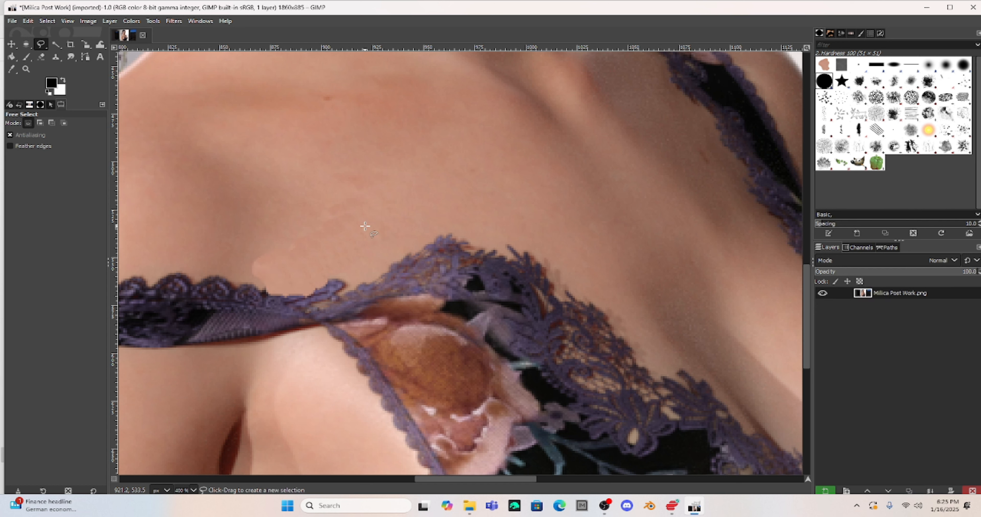
- Paste another skin patch over the remaining strap tip and smudge the patch edges with 2. Hardness 100 at size 21
{"action": "key", "text": "ctrl+v"}
{"action": "left_click_drag", "start_coordinate": [457, 258], "coordinate": [324, 266]}
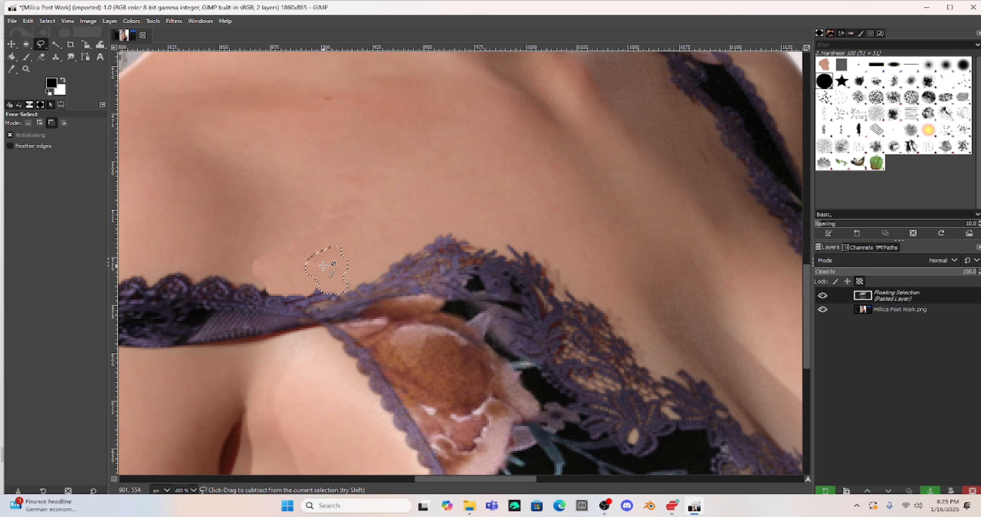
{"action": "key", "text": "ctrl+h"}
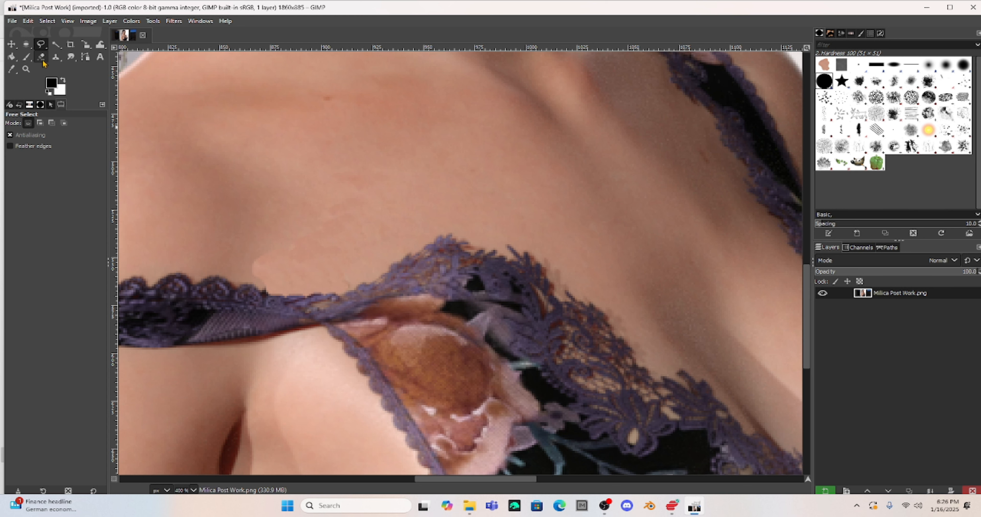
{"action": "left_click", "coordinate": [71, 57]}
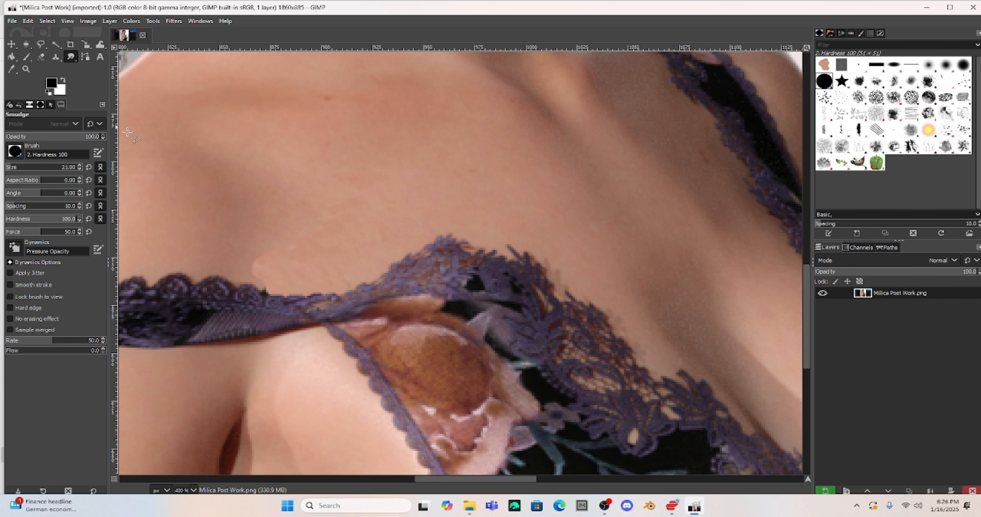
{"action": "mouse_move", "coordinate": [261, 267]}
{"action": "left_mouse_down"}
{"action": "mouse_move", "coordinate": [251, 274]}
{"action": "mouse_move", "coordinate": [260, 252]}
{"action": "mouse_move", "coordinate": [273, 282]}
{"action": "left_mouse_up"}
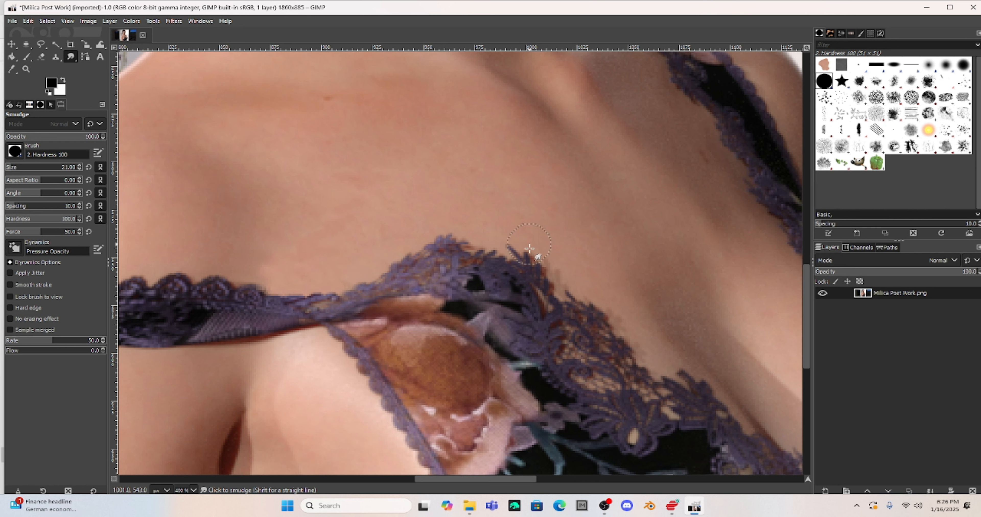
- Select a small oval patch of skin just above the stray lace tips on the neckline with Free Select
{"action": "left_click_drag", "start_coordinate": [485, 481], "coordinate": [524, 480]}
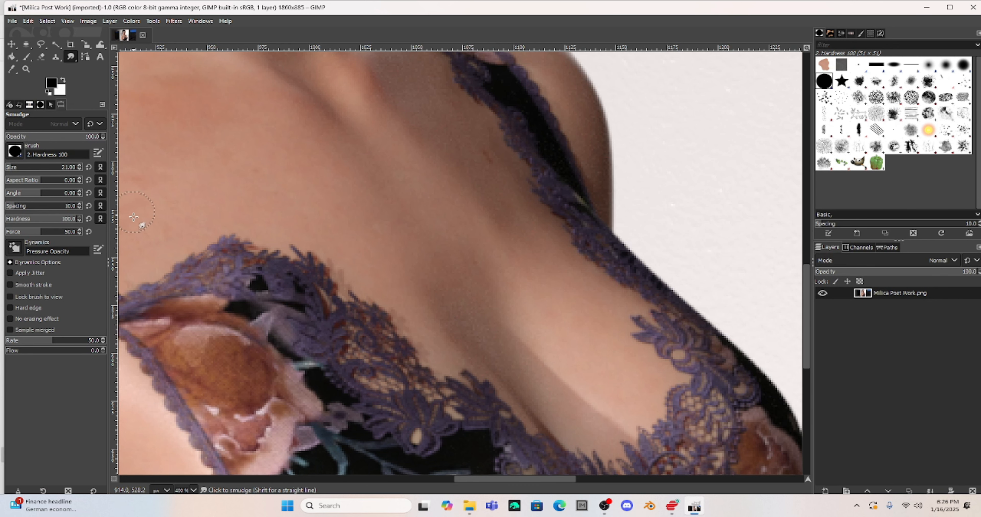
{"action": "left_click", "coordinate": [41, 44]}
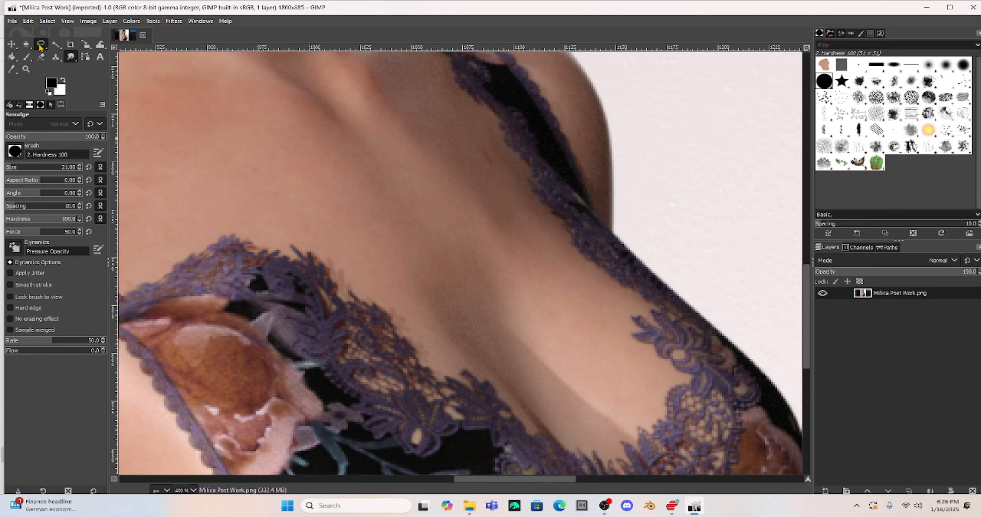
{"action": "left_click", "coordinate": [287, 233]}
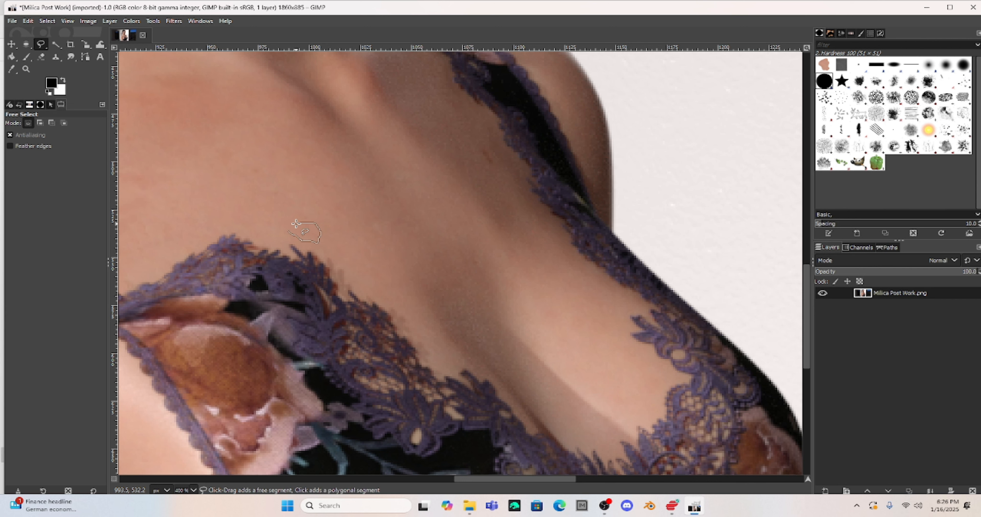
{"action": "left_click_drag", "start_coordinate": [291, 228], "coordinate": [288, 231]}
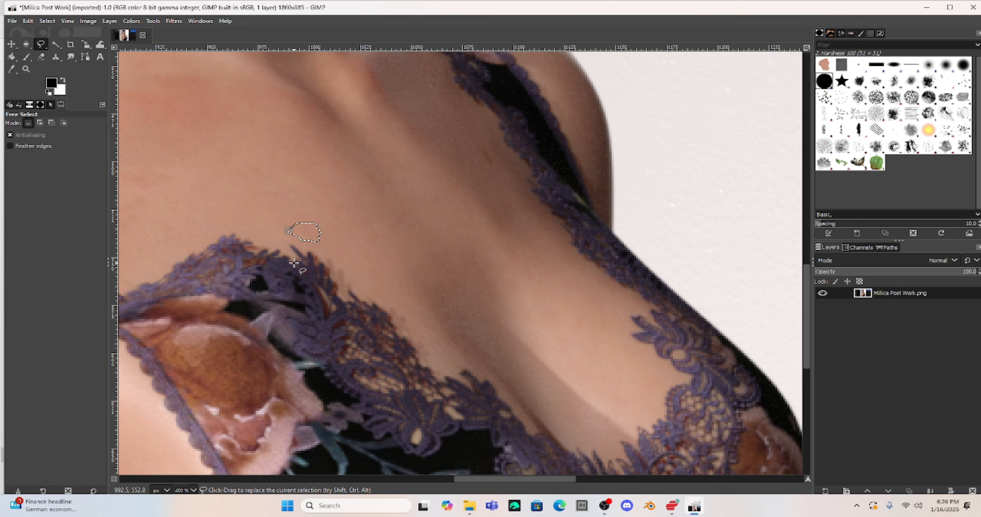
- Copy the small skin patch and paste copies over the stray lace tips along the neckline edge, anchoring them
{"action": "key", "text": "ctrl+c"}
{"action": "key", "text": "ctrl+v"}
{"action": "left_click_drag", "start_coordinate": [304, 233], "coordinate": [302, 249]}
{"action": "key", "text": "ctrl"}
{"action": "mouse_move", "coordinate": [297, 251]}
{"action": "left_mouse_down"}
{"action": "mouse_move", "coordinate": [357, 289]}
{"action": "mouse_move", "coordinate": [350, 284]}
{"action": "left_mouse_up"}
{"action": "key", "text": "ctrl+v"}
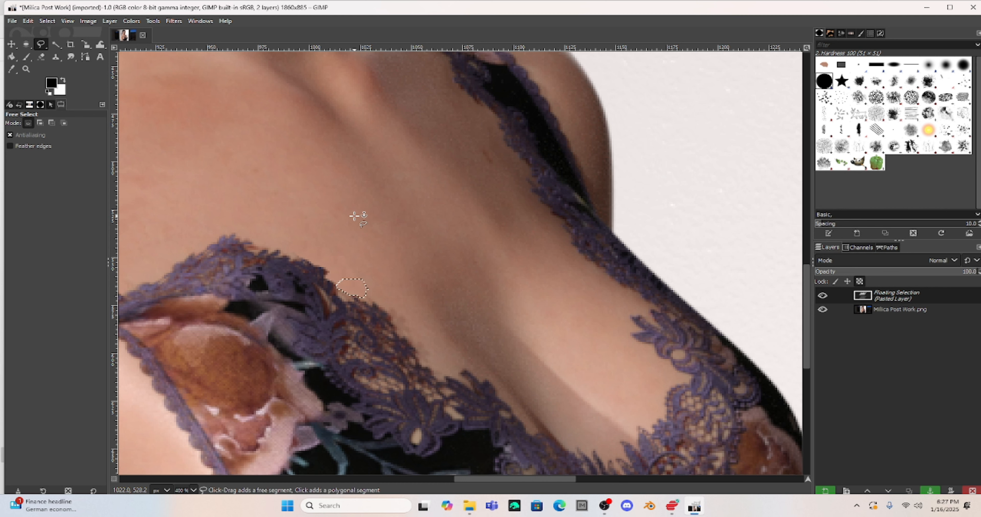
{"action": "left_click", "coordinate": [355, 215]}
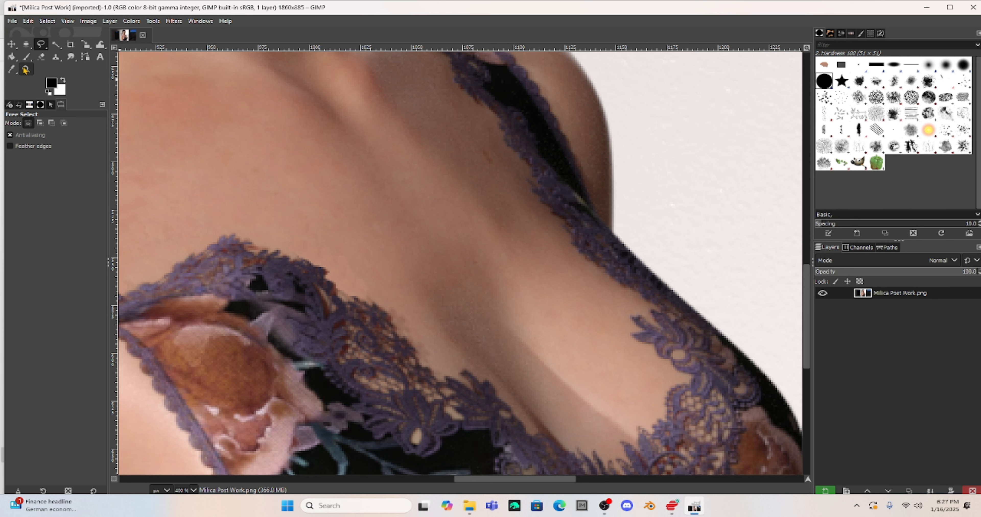
- Smudge the patched skin along the neckline lace with 2. Hardness 100 at size 21 to blend the seams
{"action": "left_click", "coordinate": [70, 57]}
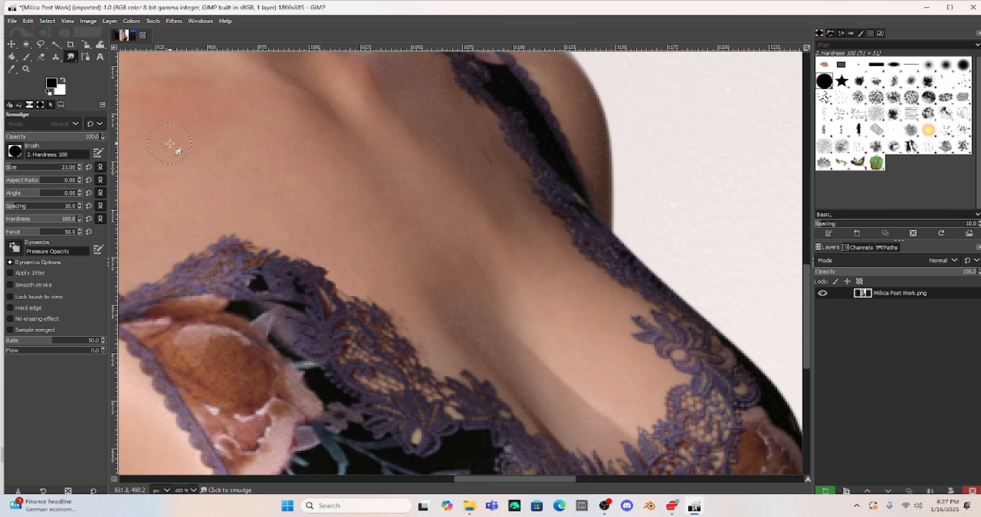
{"action": "left_click", "coordinate": [366, 283]}
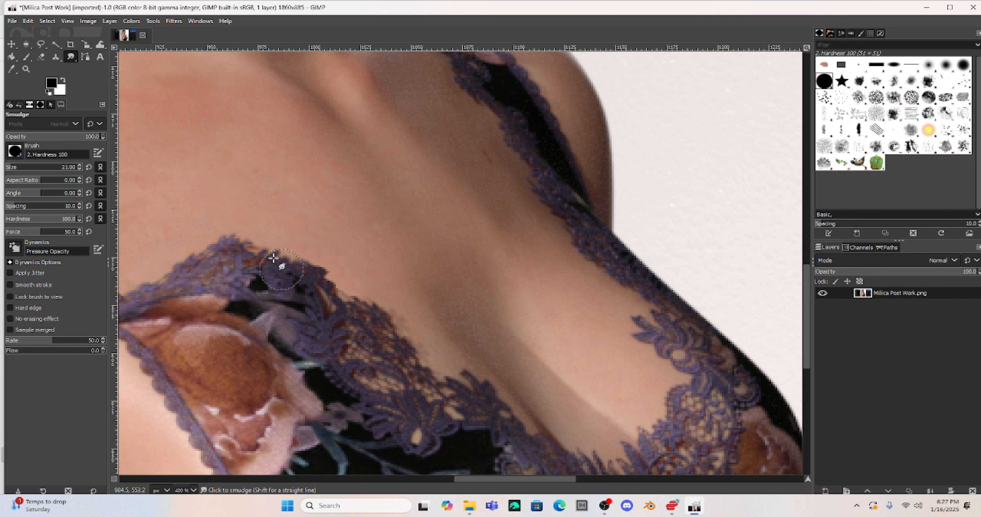
{"action": "left_click", "coordinate": [67, 21]}
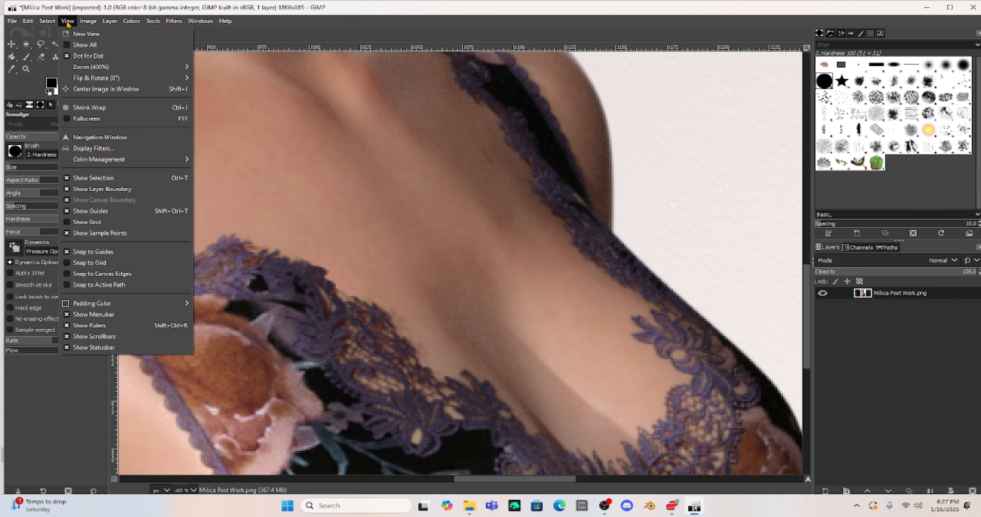
{"action": "mouse_move", "coordinate": [115, 68]}
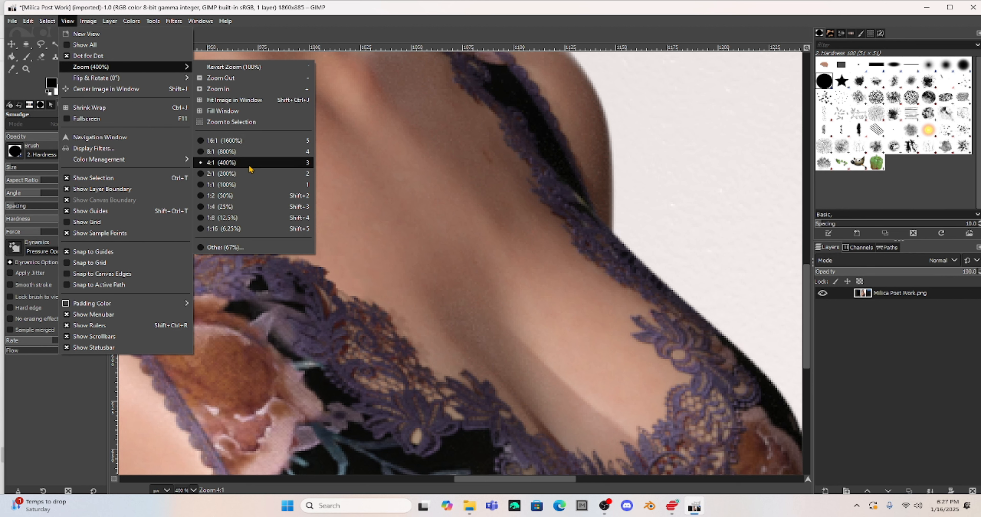
{"action": "left_click", "coordinate": [248, 185]}
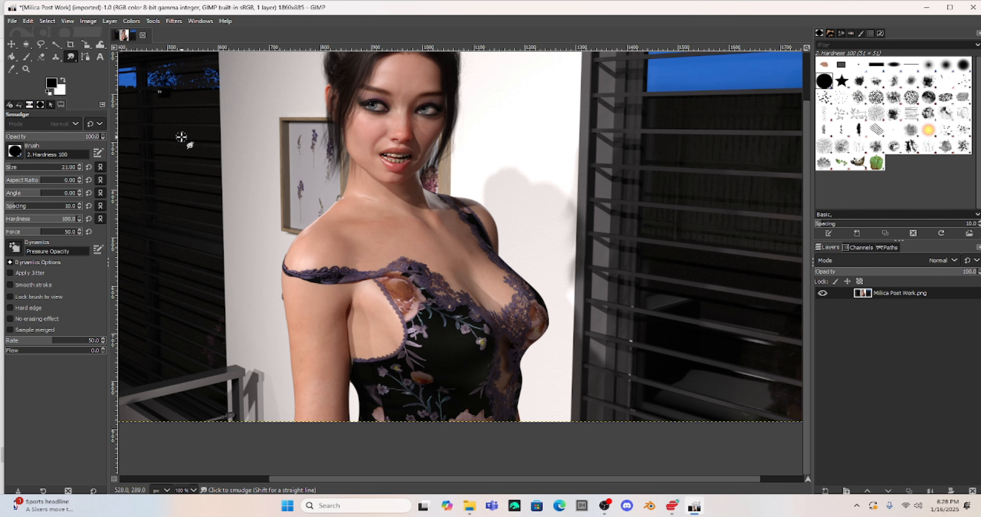
- Export the image over Milica Post Work.png in the Videos folder, and quit the editor, discarding the unsaved project changes
{"action": "left_click", "coordinate": [12, 21]}
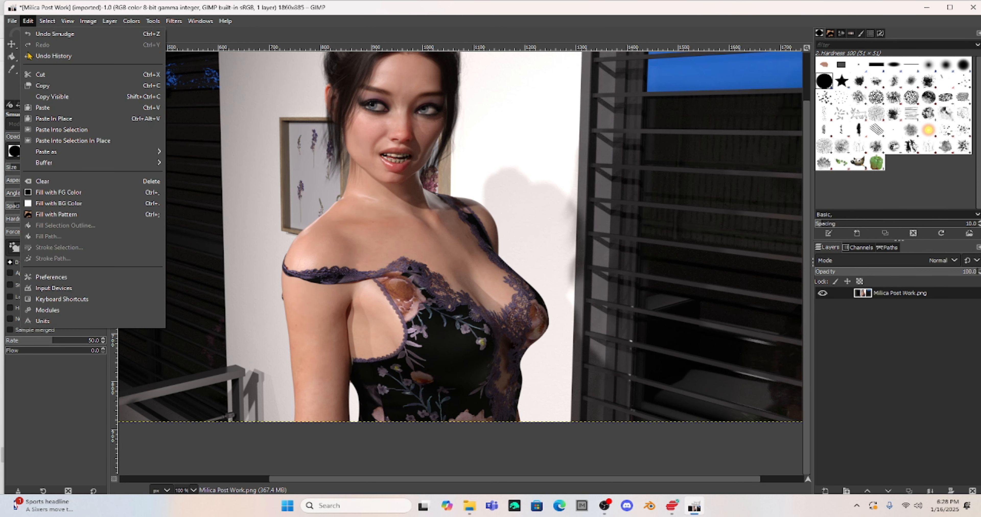
{"action": "left_click", "coordinate": [34, 171]}
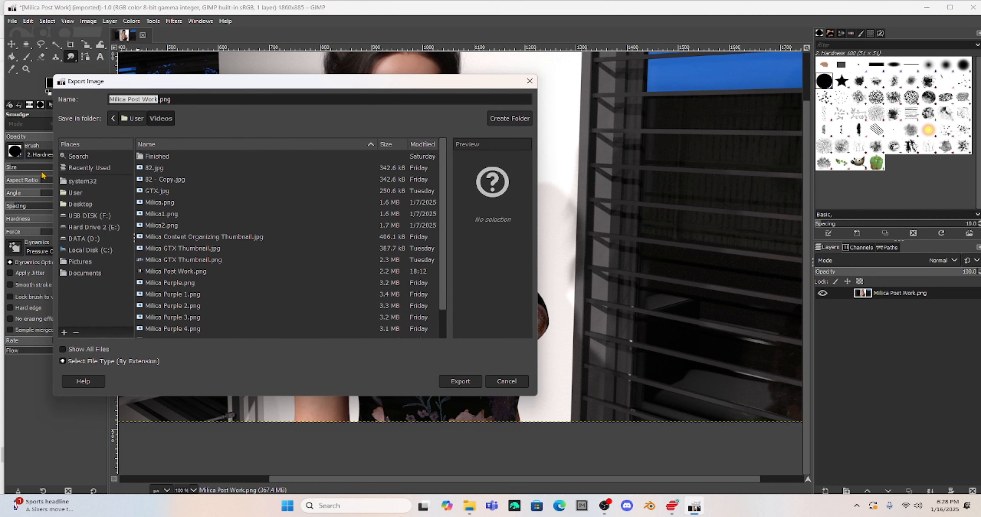
{"action": "left_click", "coordinate": [446, 384]}
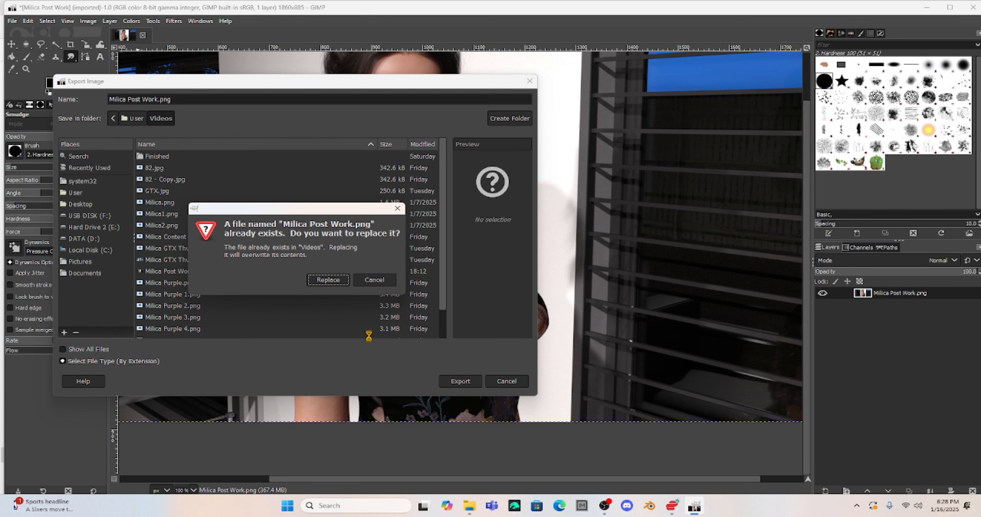
{"action": "left_click", "coordinate": [333, 283]}
{"action": "left_click", "coordinate": [493, 381]}
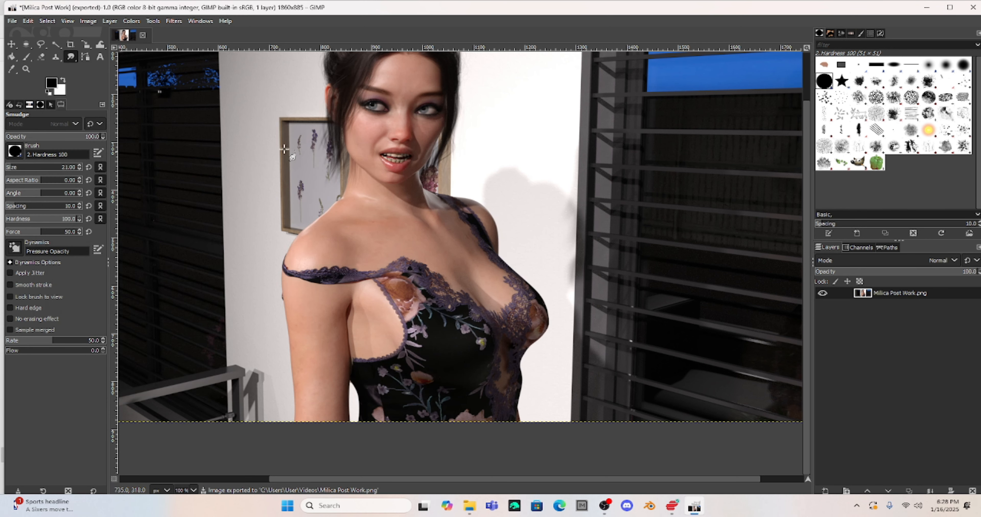
{"action": "left_click", "coordinate": [976, 9]}
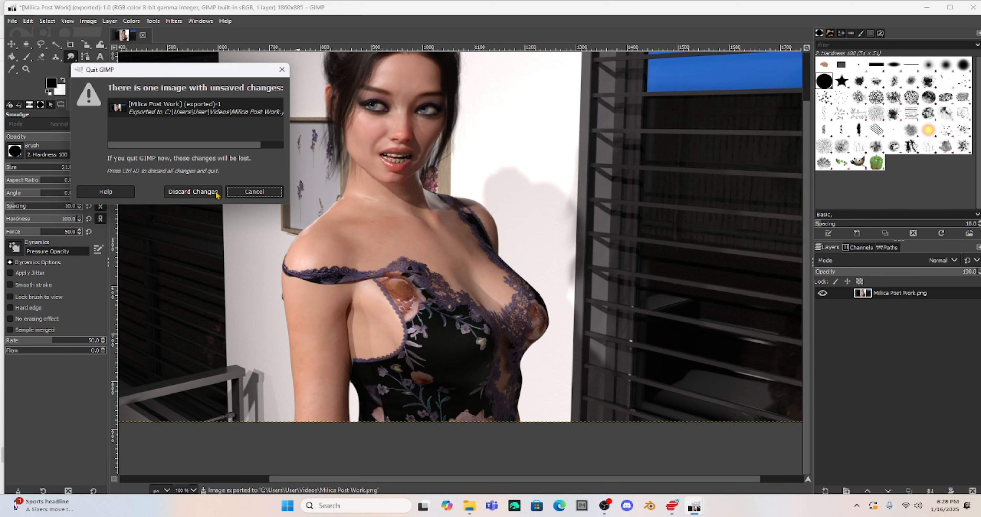
{"action": "left_click", "coordinate": [208, 198]}
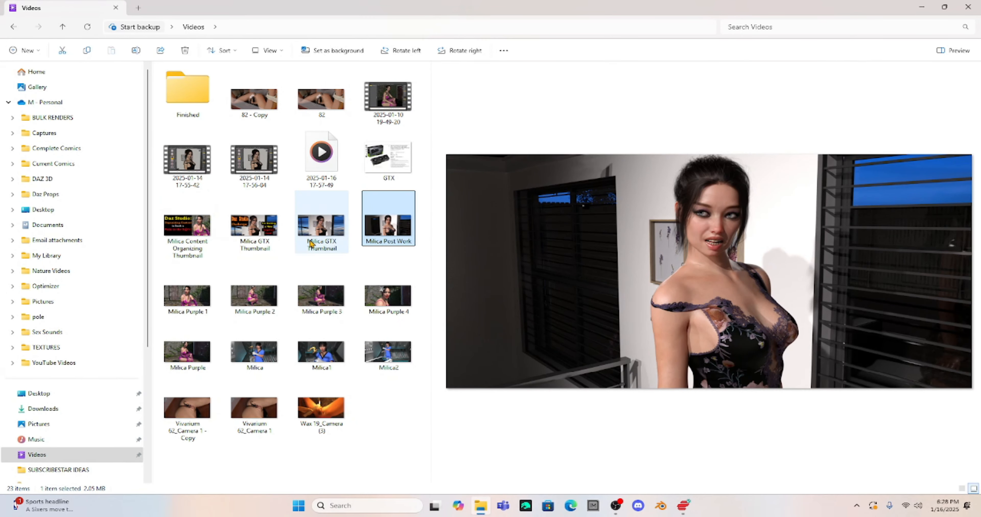